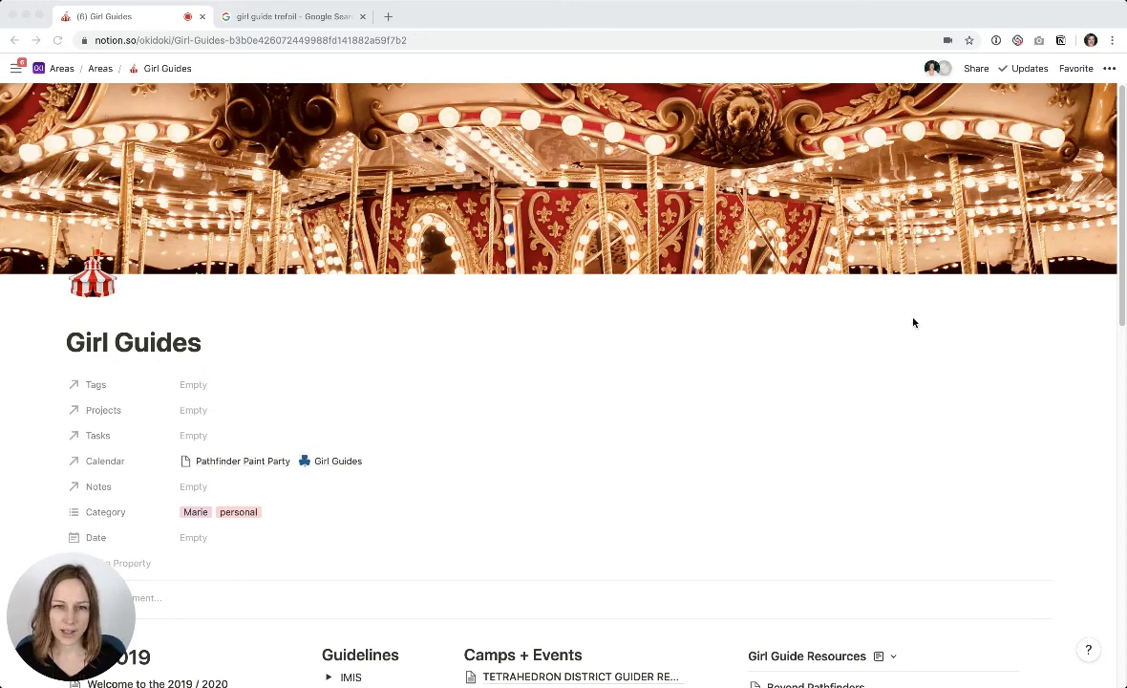
Open the Christmas camp entry from the Girl Guides calendar, check its date properties and Planning toggle, and close it.
{"action": "scroll", "coordinate": [913, 323], "scroll_direction": "down", "scroll_amount": 3}
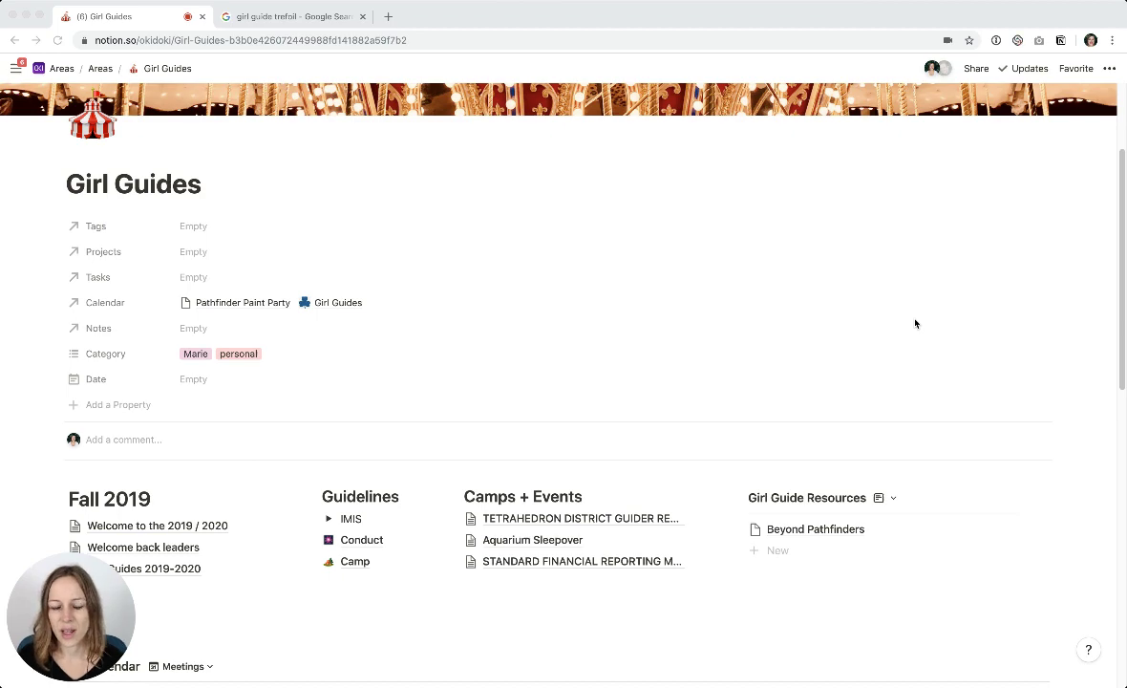
{"action": "scroll", "coordinate": [915, 323], "scroll_direction": "down", "scroll_amount": 5}
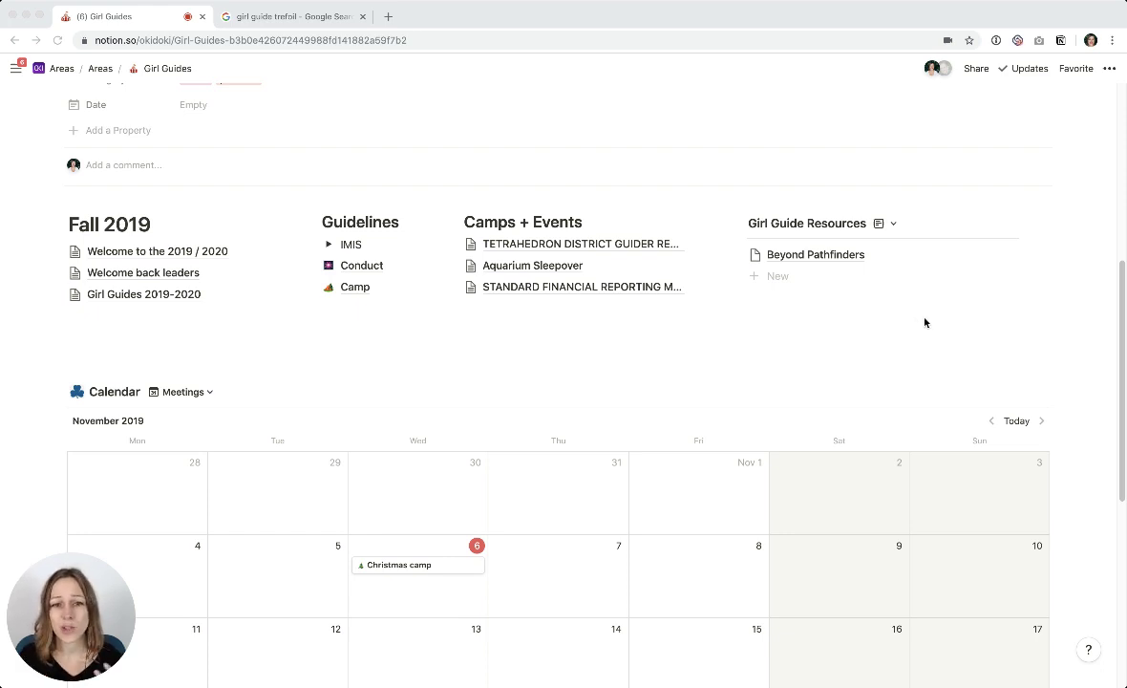
{"action": "scroll", "coordinate": [911, 330], "scroll_direction": "down", "scroll_amount": 3}
{"action": "scroll", "coordinate": [911, 350], "scroll_direction": "down", "scroll_amount": 2}
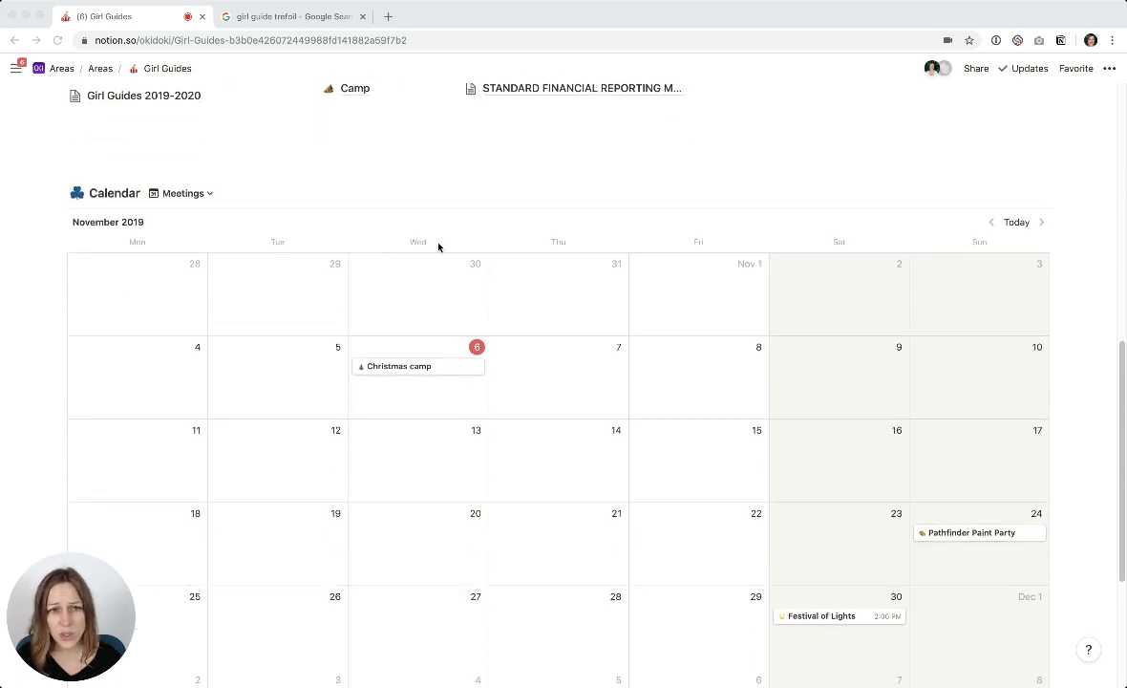
{"action": "scroll", "coordinate": [259, 179], "scroll_direction": "down", "scroll_amount": 1}
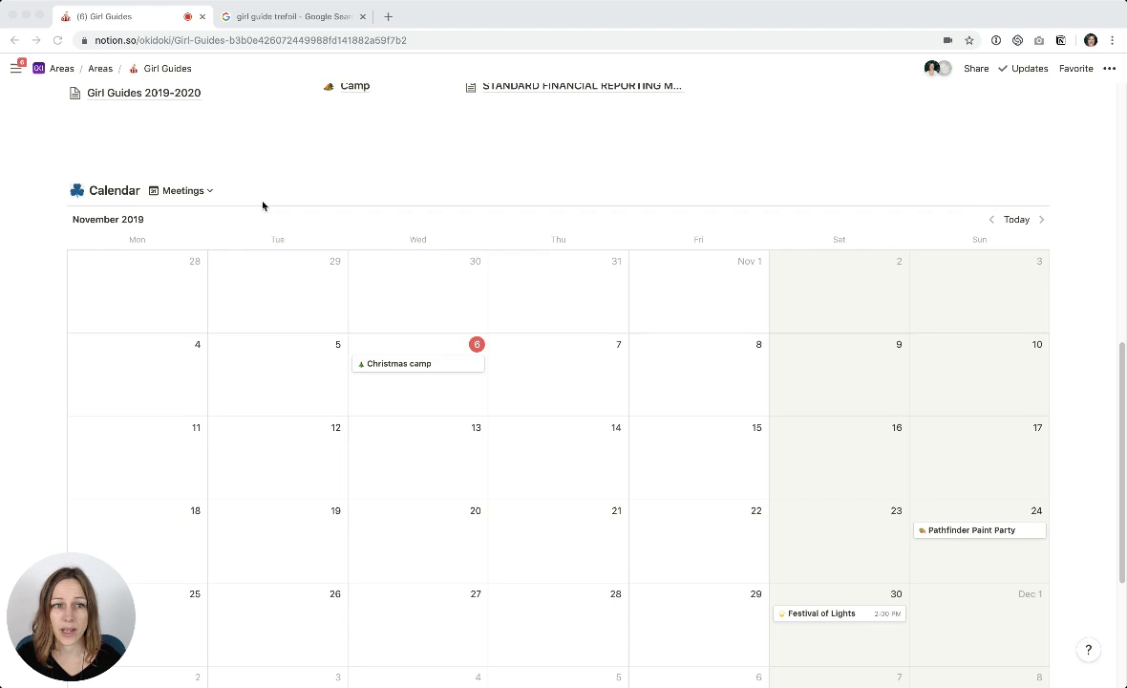
{"action": "scroll", "coordinate": [259, 179], "scroll_direction": "down", "scroll_amount": 1}
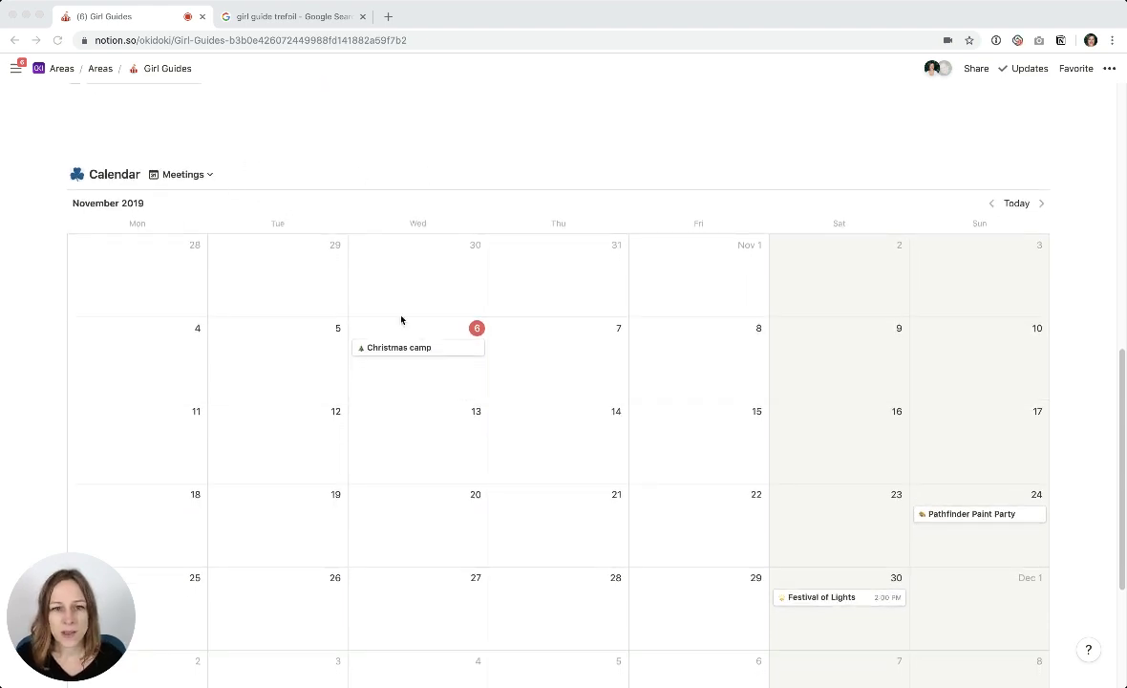
{"action": "left_click", "coordinate": [443, 353]}
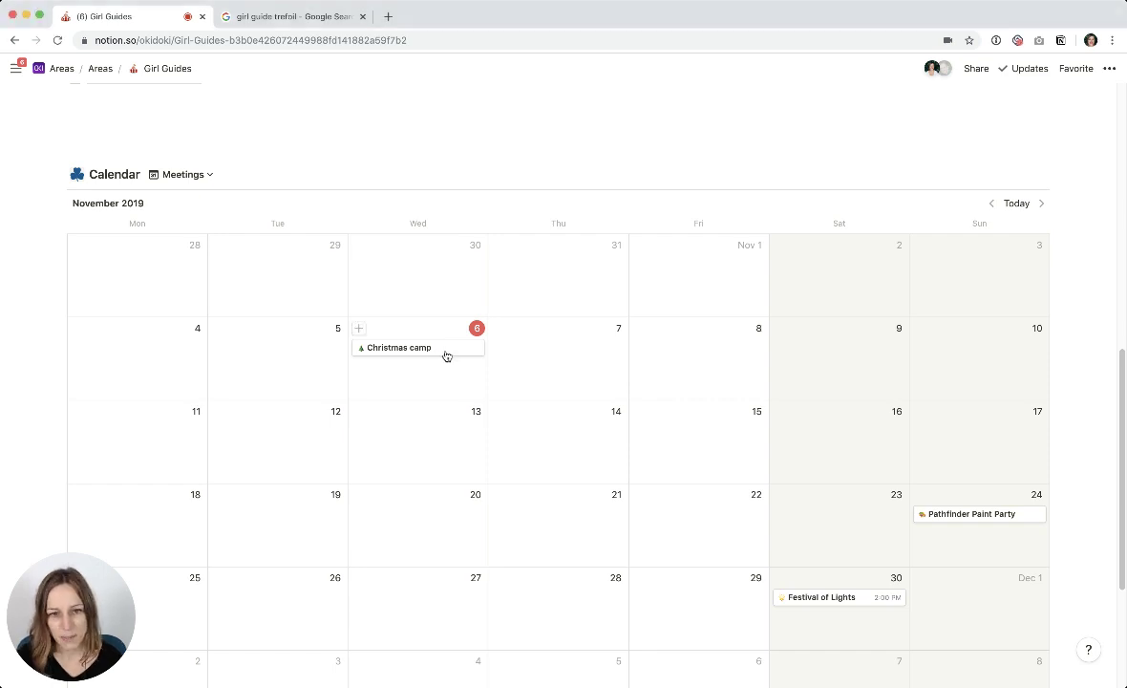
{"action": "left_click", "coordinate": [446, 355]}
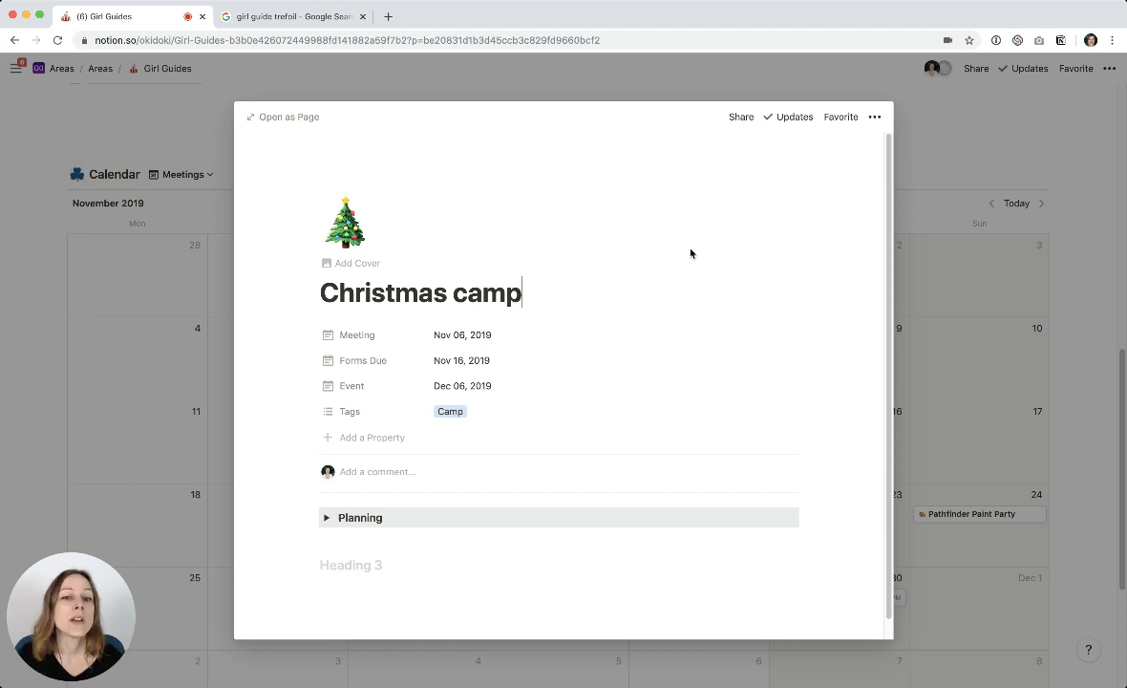
{"action": "left_click", "coordinate": [327, 519]}
{"action": "left_click", "coordinate": [327, 518]}
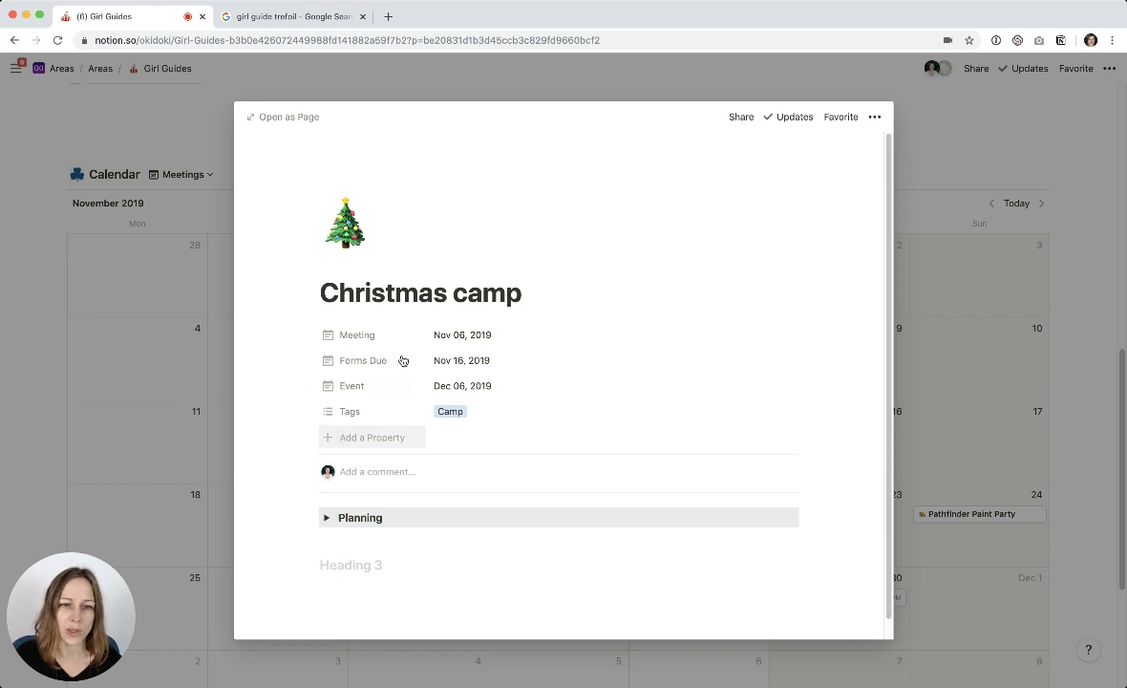
{"action": "left_click", "coordinate": [973, 387]}
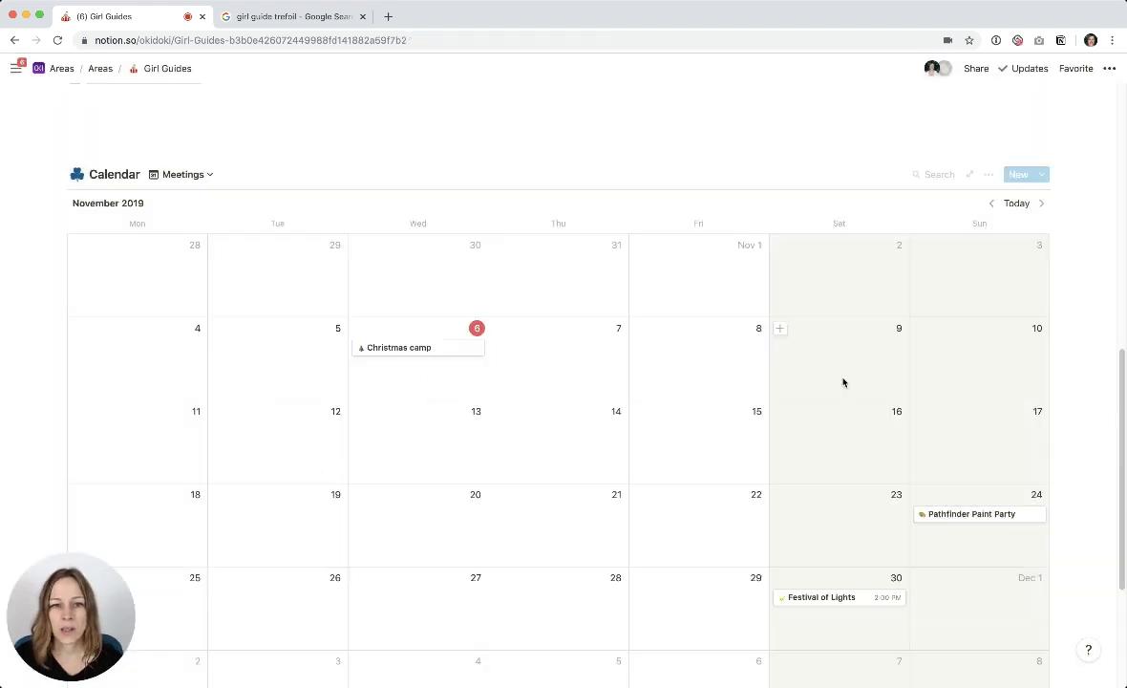
Review the calendar's available views and check which date property the Meetings view is laid out by.
{"action": "left_click", "coordinate": [199, 178]}
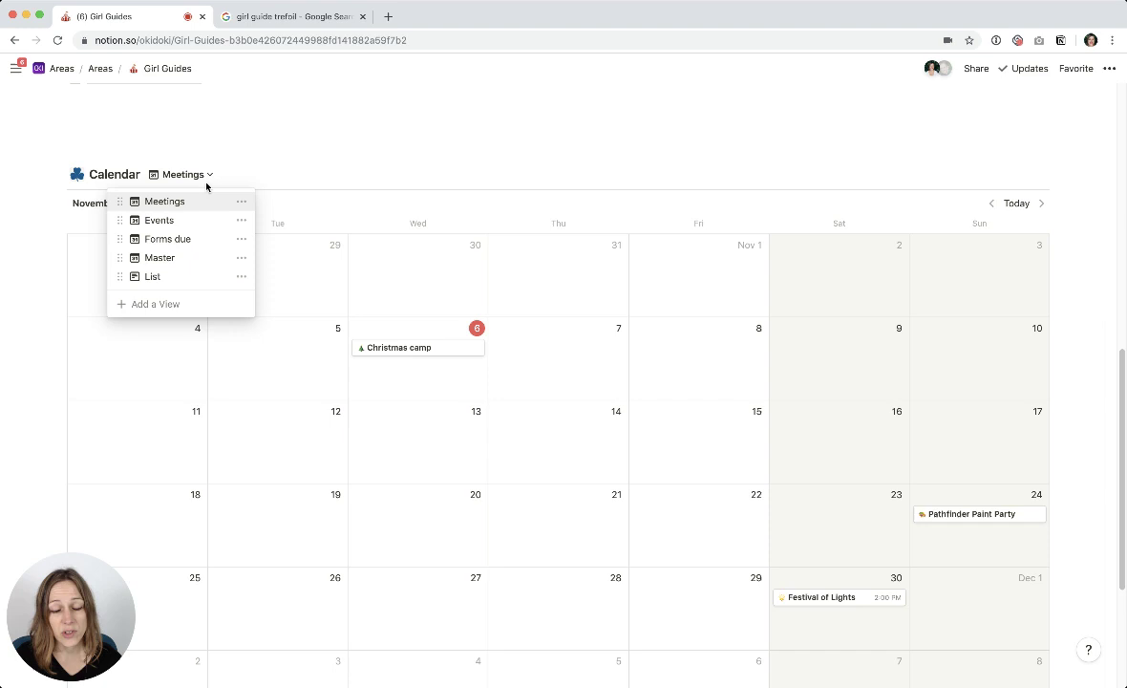
{"action": "key", "text": "Escape"}
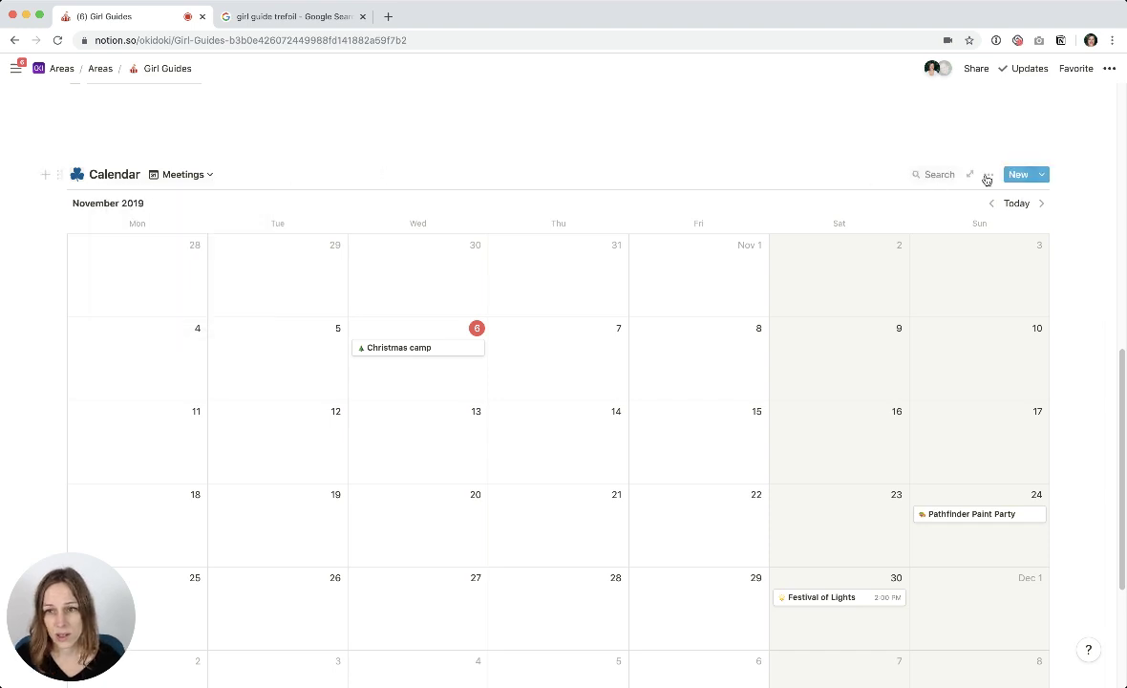
{"action": "left_click", "coordinate": [989, 174]}
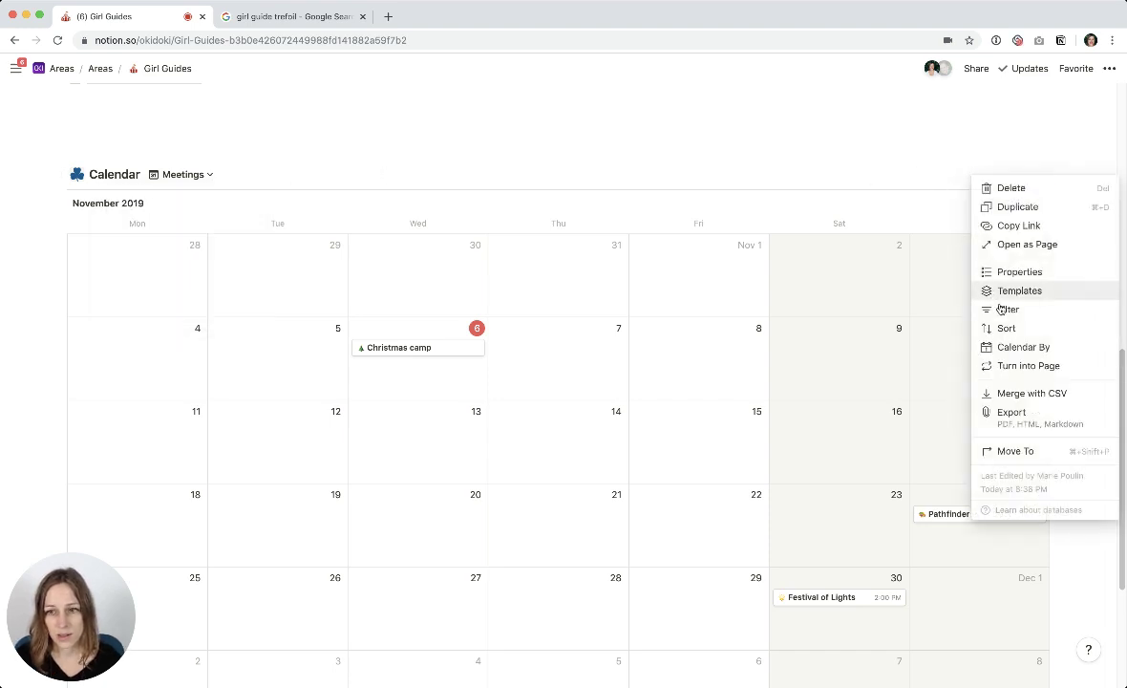
{"action": "left_click", "coordinate": [1023, 348]}
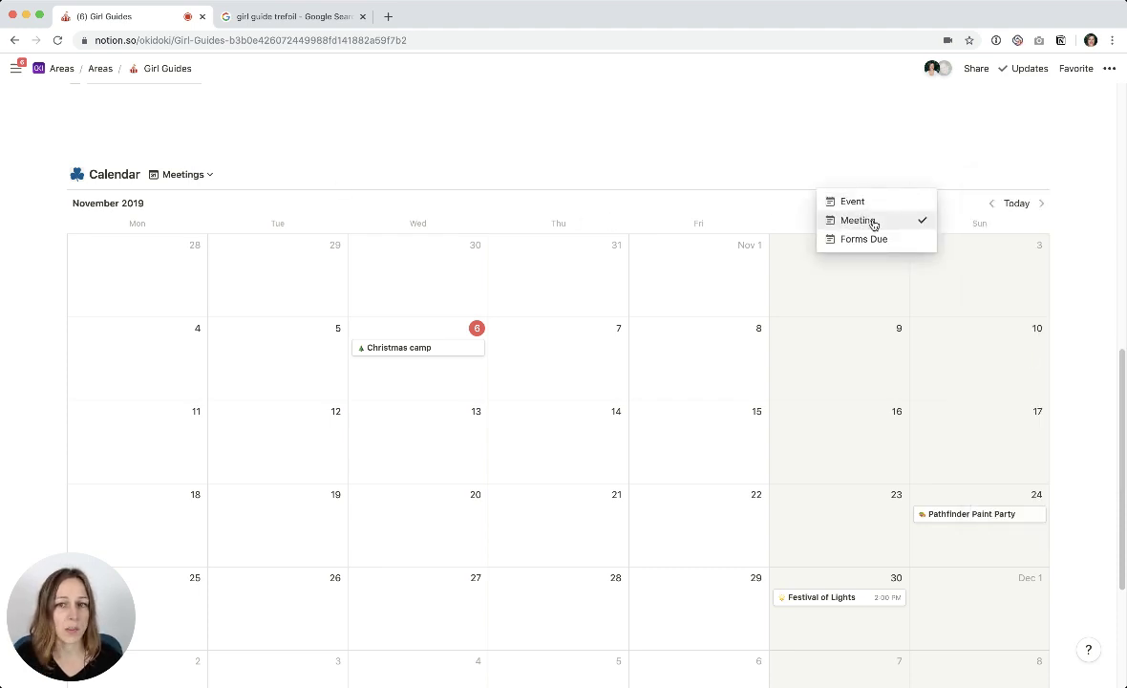
{"action": "left_click", "coordinate": [382, 184]}
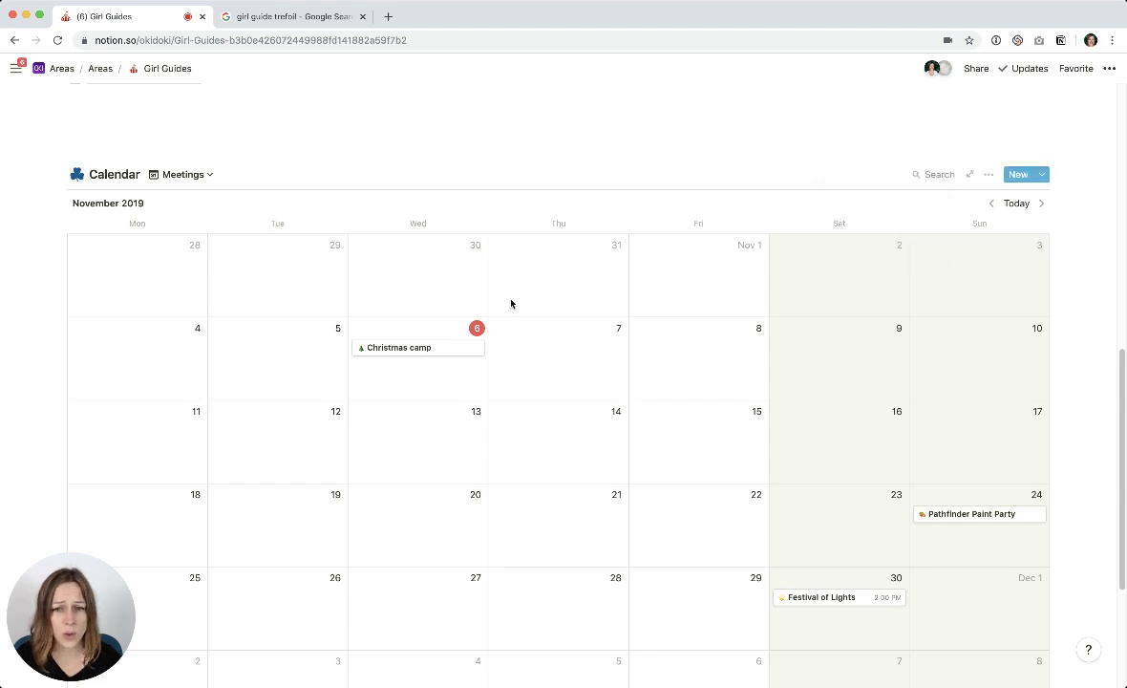
Check the date properties of the Festival of Lights and Pathfinder Paint Party entries.
{"action": "left_click", "coordinate": [840, 600]}
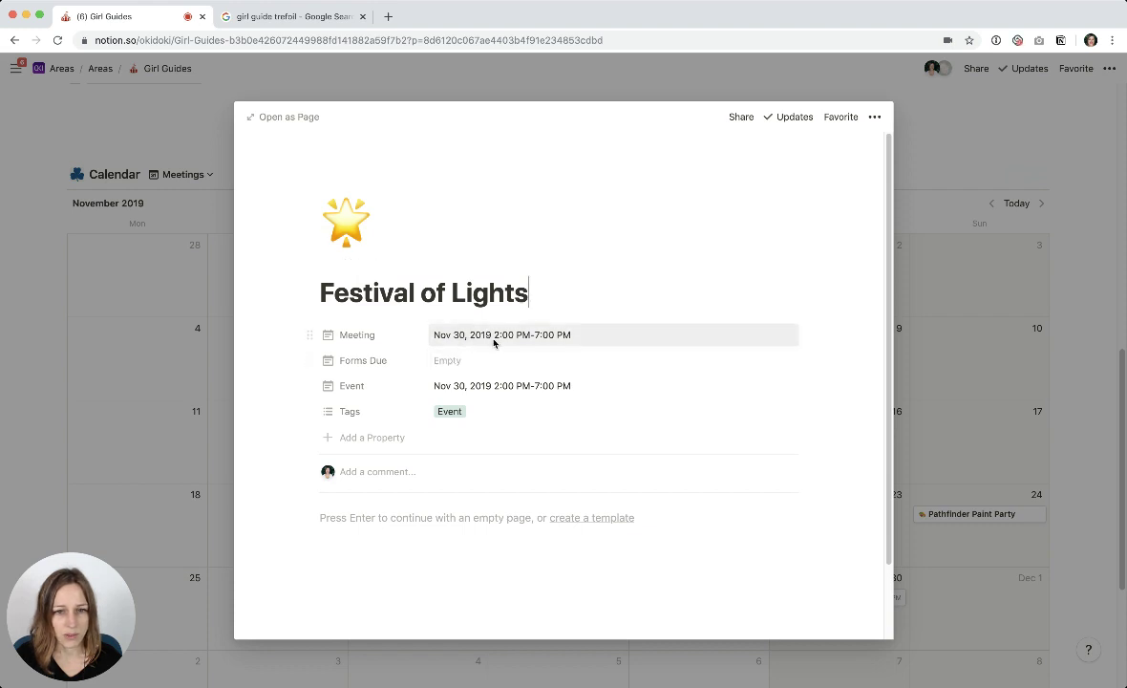
{"action": "left_click", "coordinate": [999, 422]}
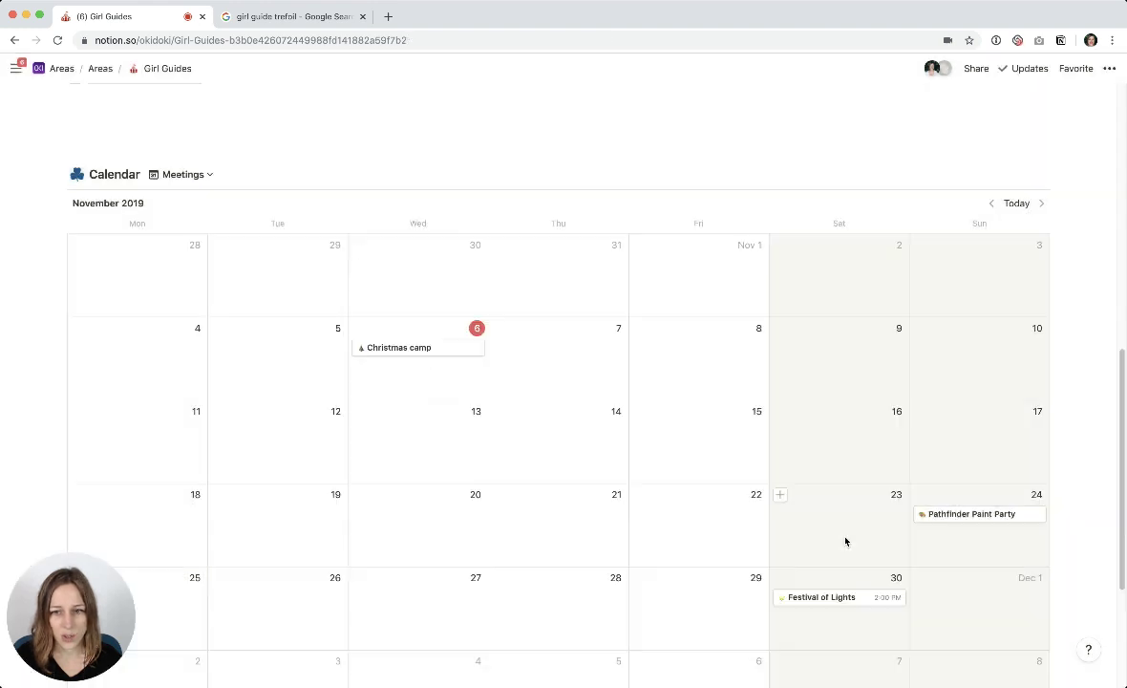
{"action": "left_click", "coordinate": [1008, 520]}
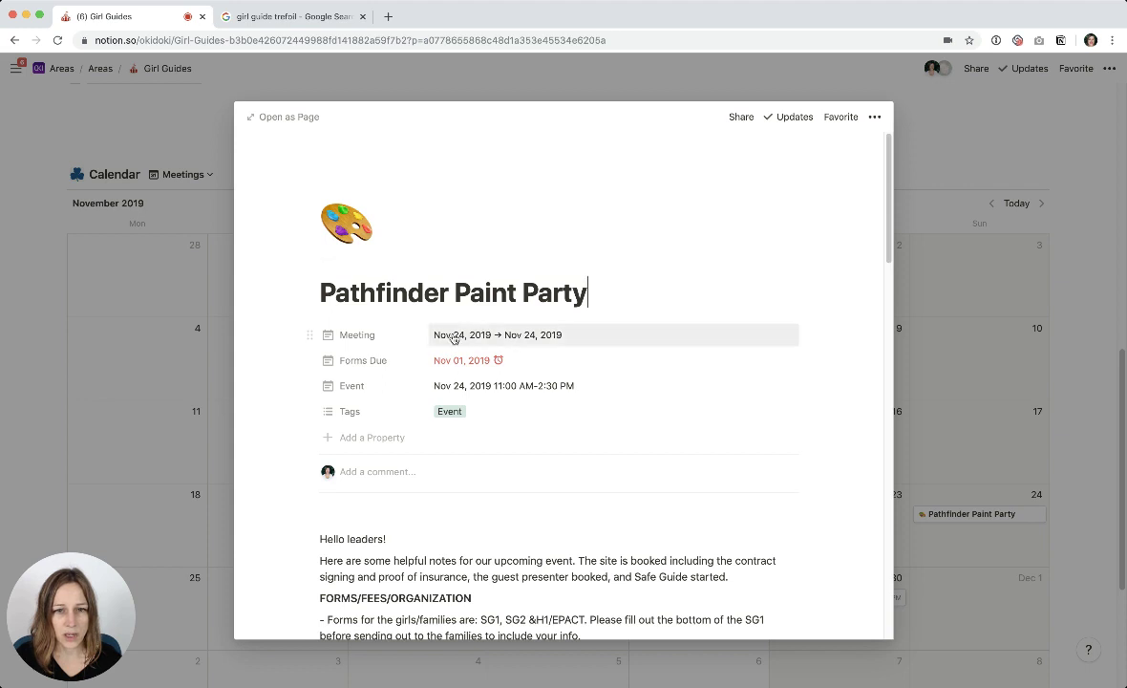
{"action": "left_click", "coordinate": [919, 500]}
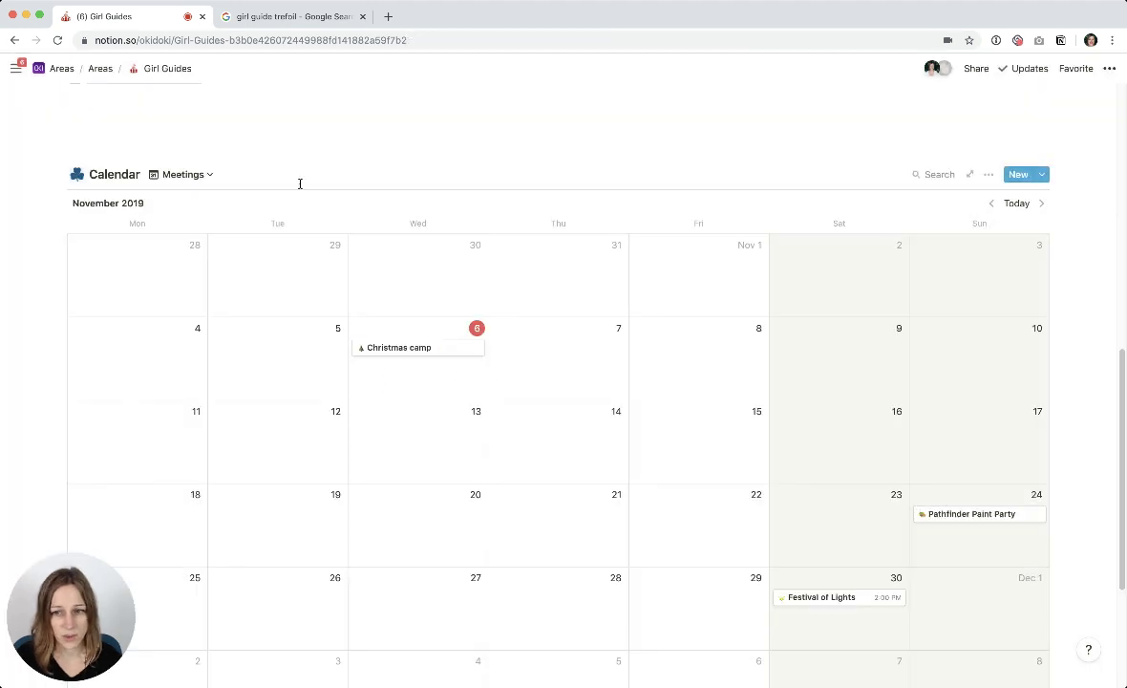
Switch the calendar to the Forms due view and look at the entries that have no Forms Due date.
{"action": "left_click", "coordinate": [209, 174]}
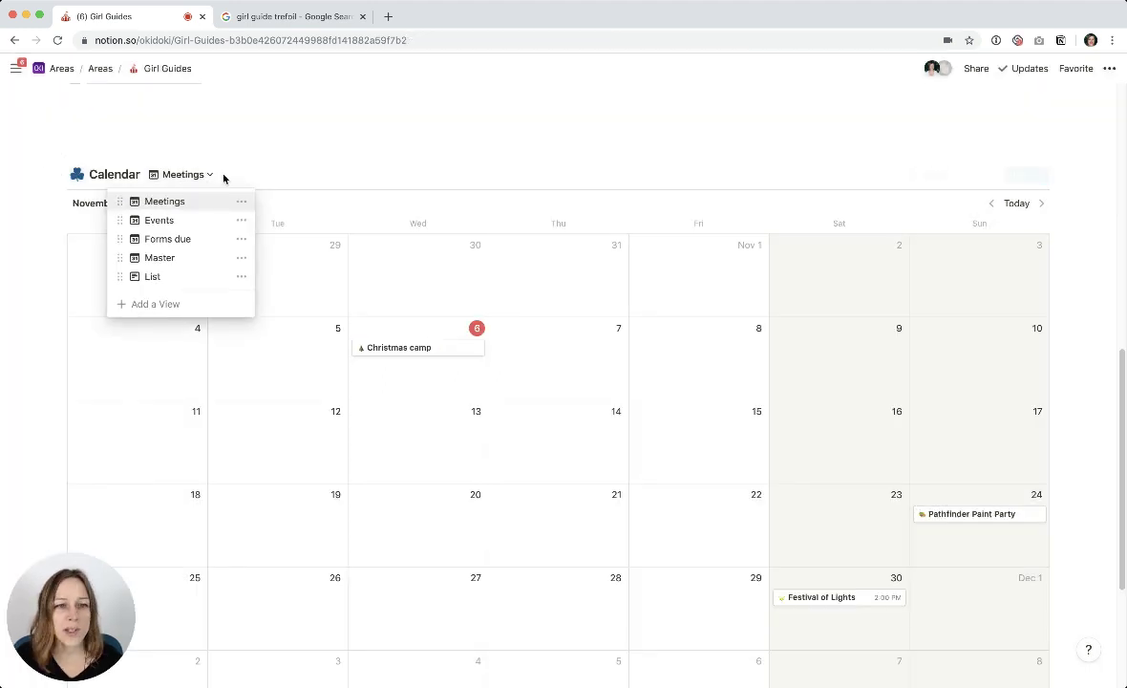
{"action": "left_click", "coordinate": [171, 239]}
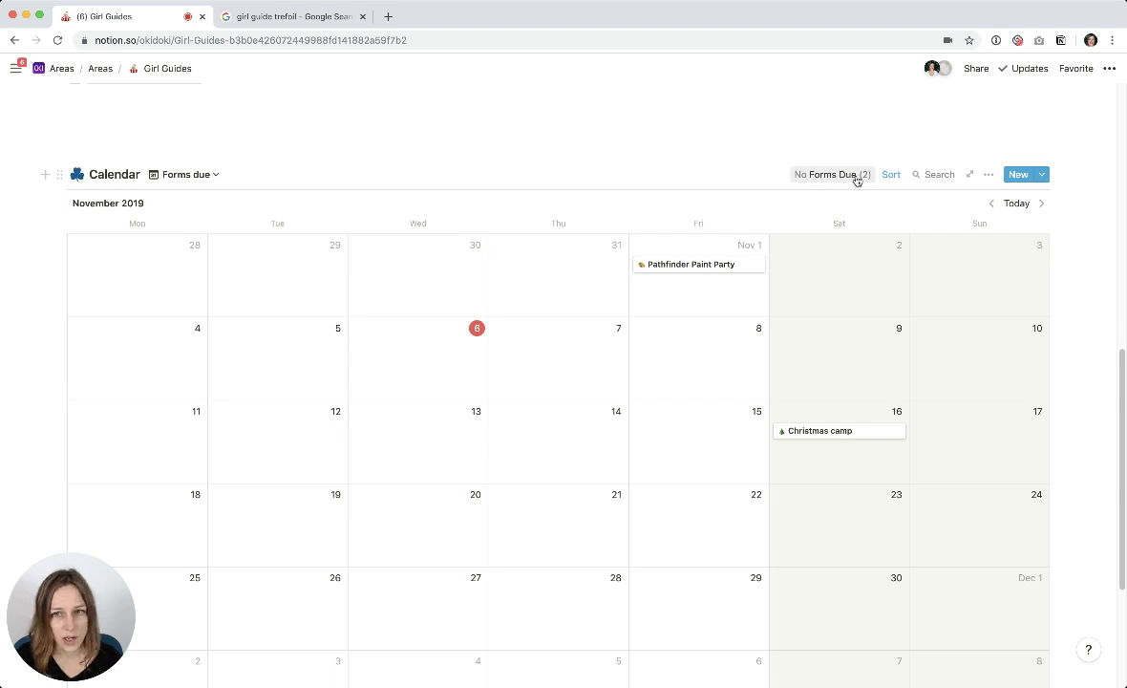
{"action": "left_click", "coordinate": [855, 178]}
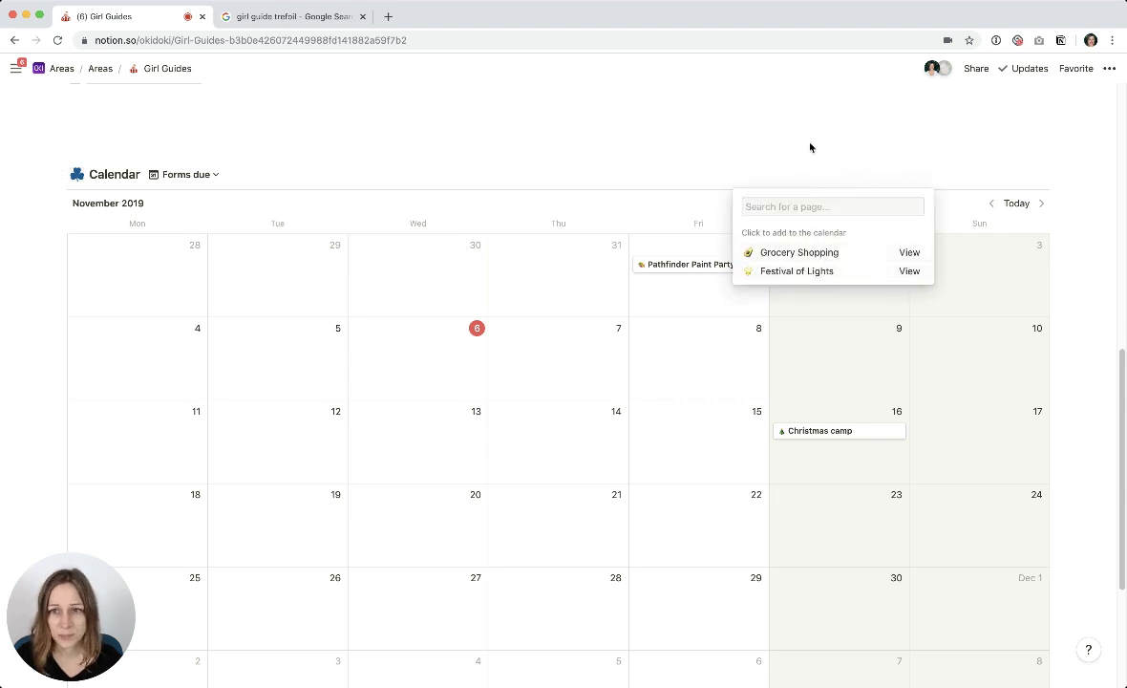
{"action": "left_click", "coordinate": [810, 146]}
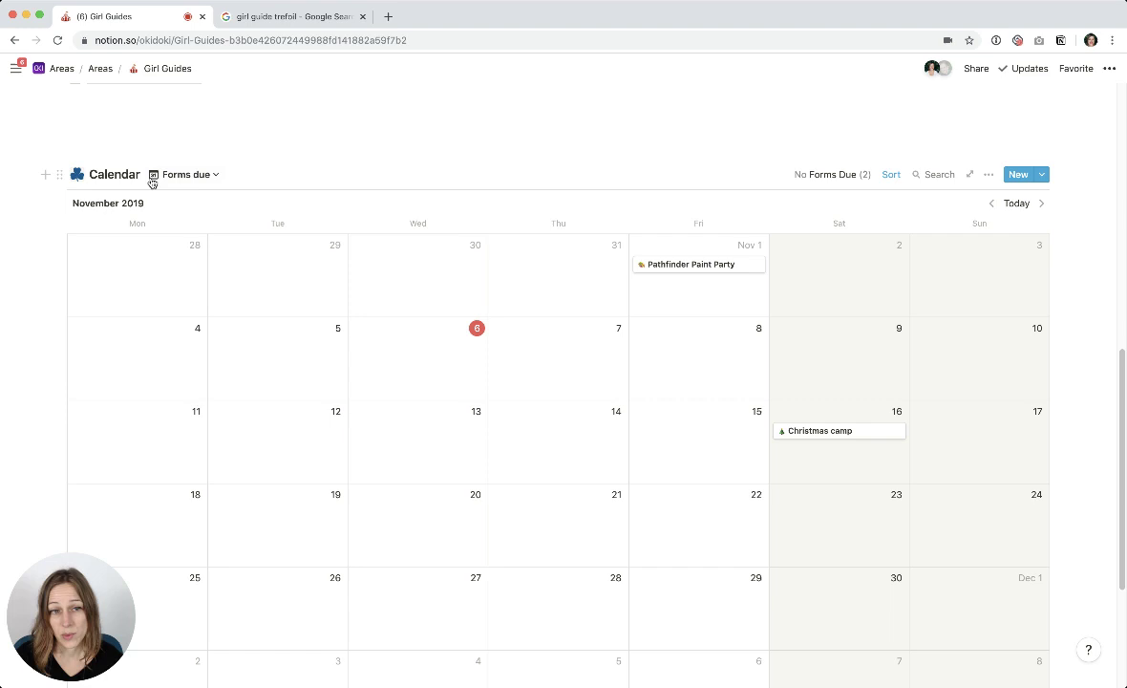
Check which date property the Forms due view is laid out by, leaving the setting as it is.
{"action": "left_click", "coordinate": [988, 178]}
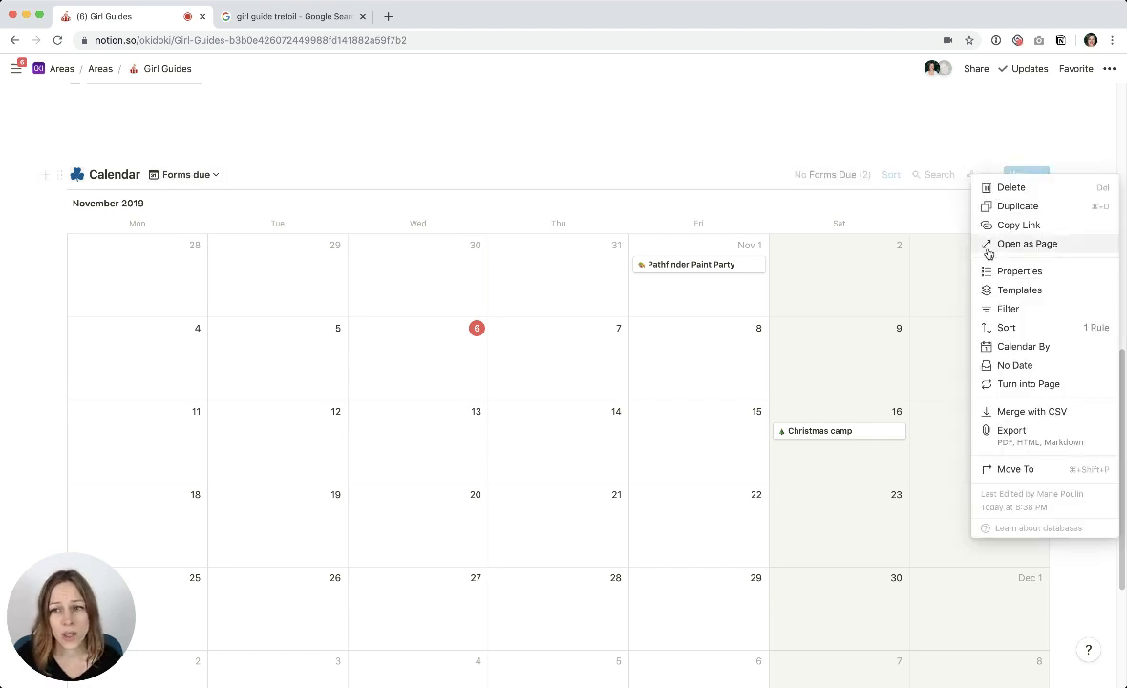
{"action": "left_click", "coordinate": [1022, 346]}
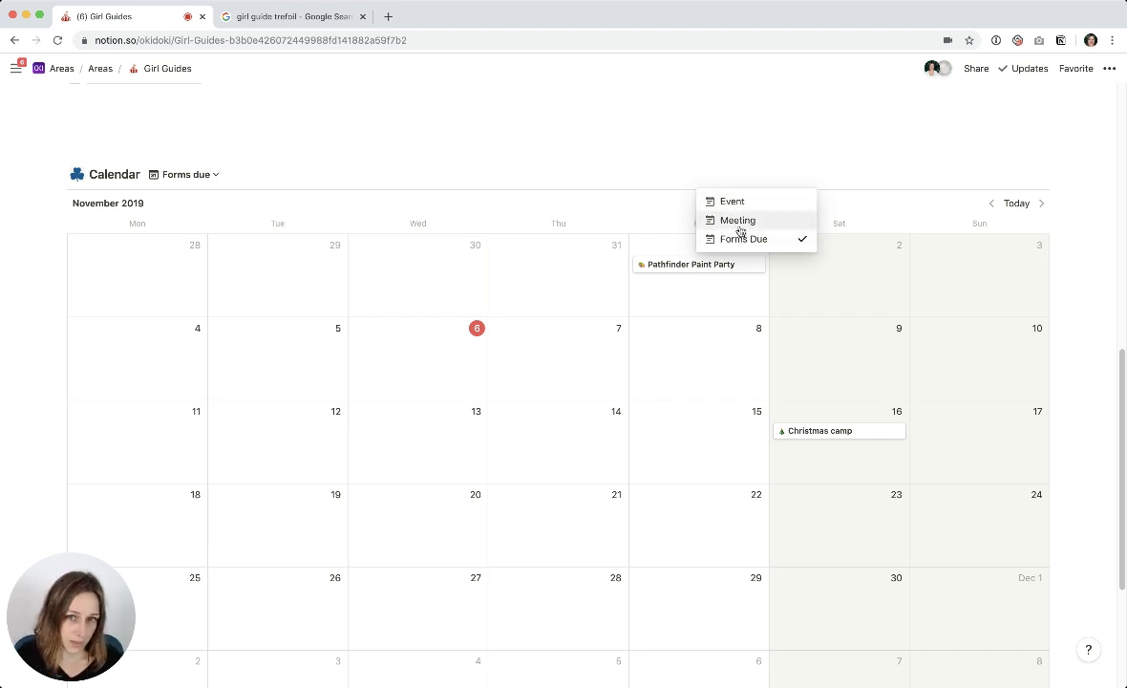
{"action": "left_click", "coordinate": [653, 160]}
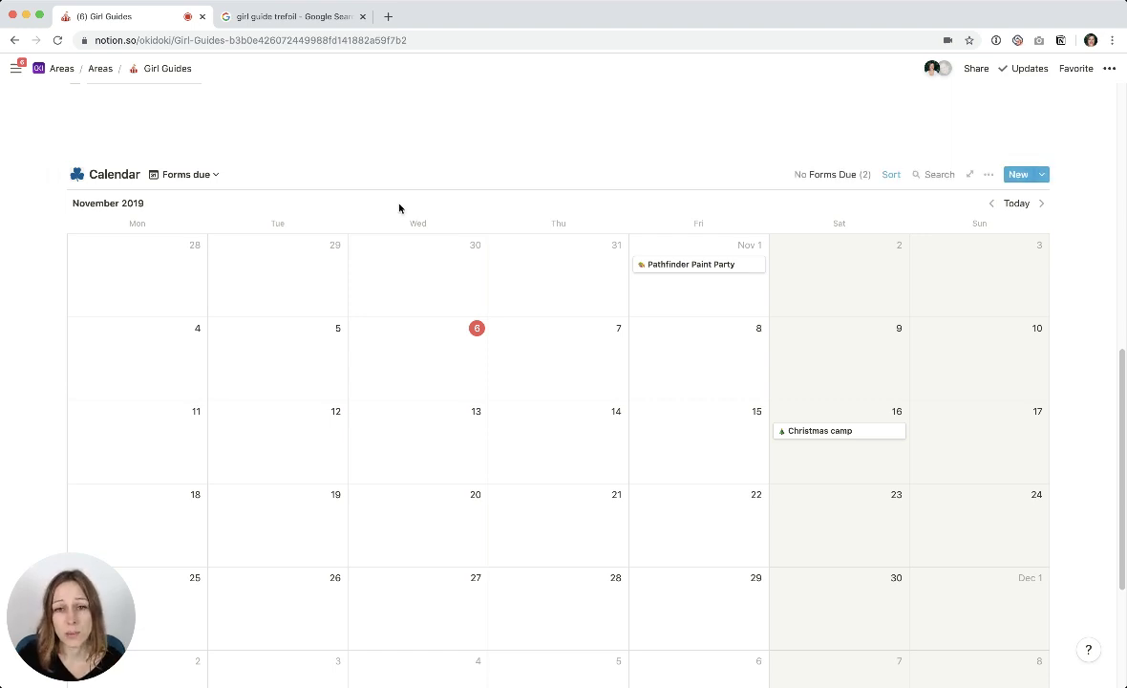
Switch the calendar to the Master view and set it to be laid out by the Forms Due date.
{"action": "left_click", "coordinate": [216, 175]}
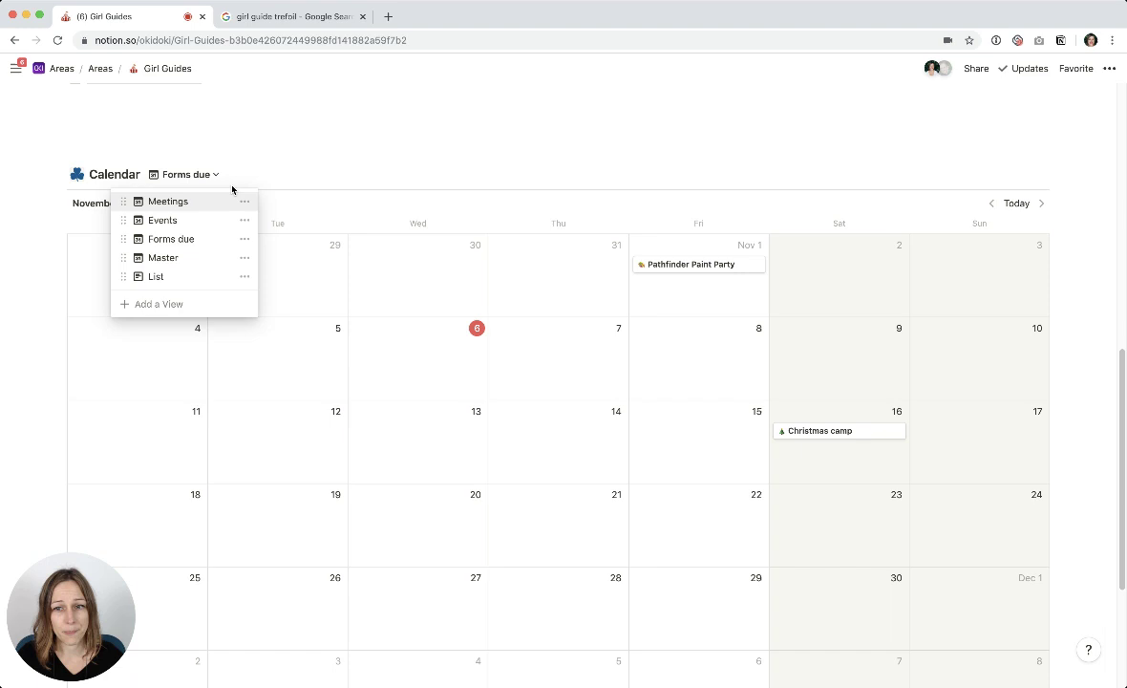
{"action": "left_click", "coordinate": [163, 257]}
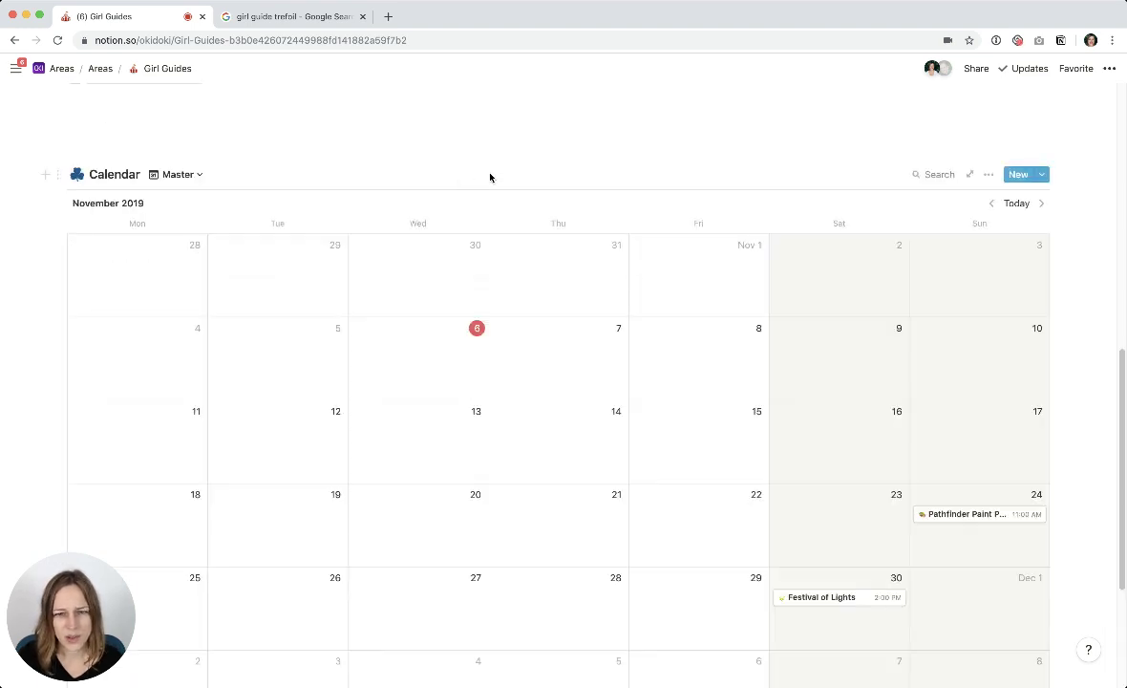
{"action": "left_click", "coordinate": [988, 175]}
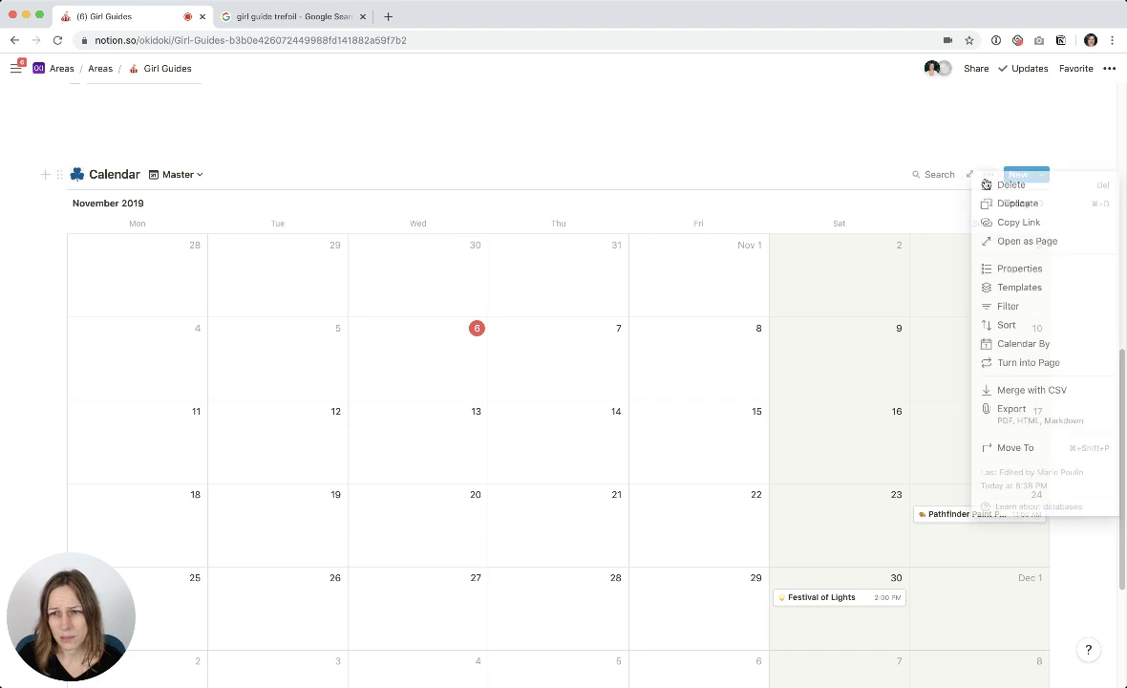
{"action": "left_click", "coordinate": [1023, 349]}
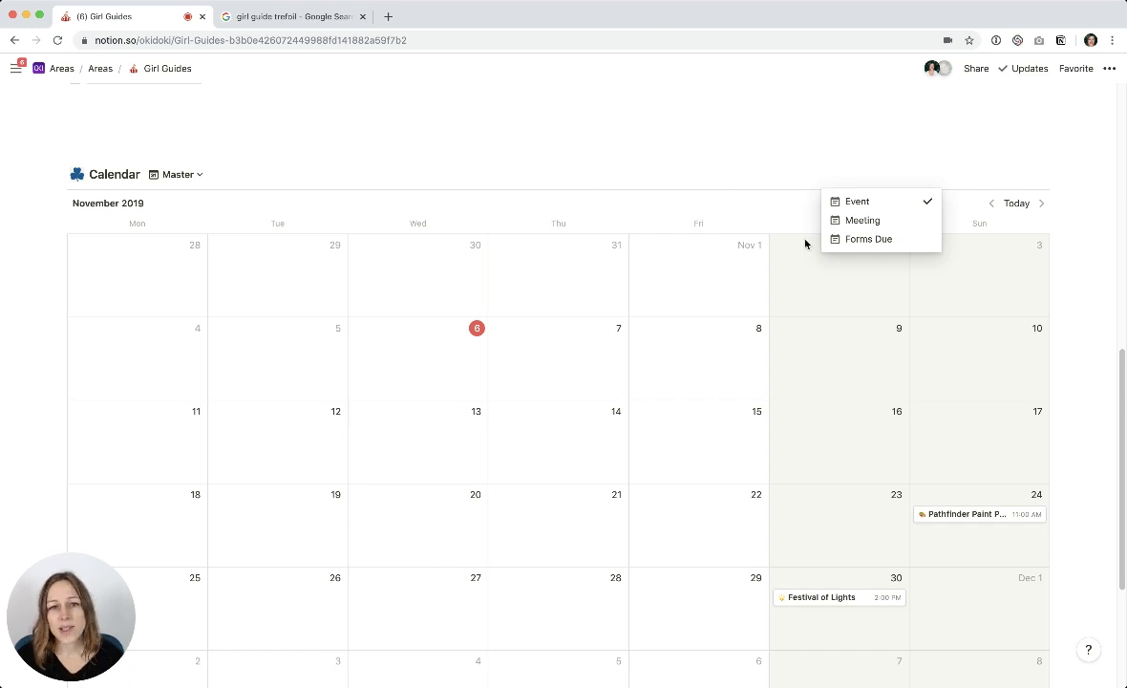
{"action": "left_click", "coordinate": [859, 240]}
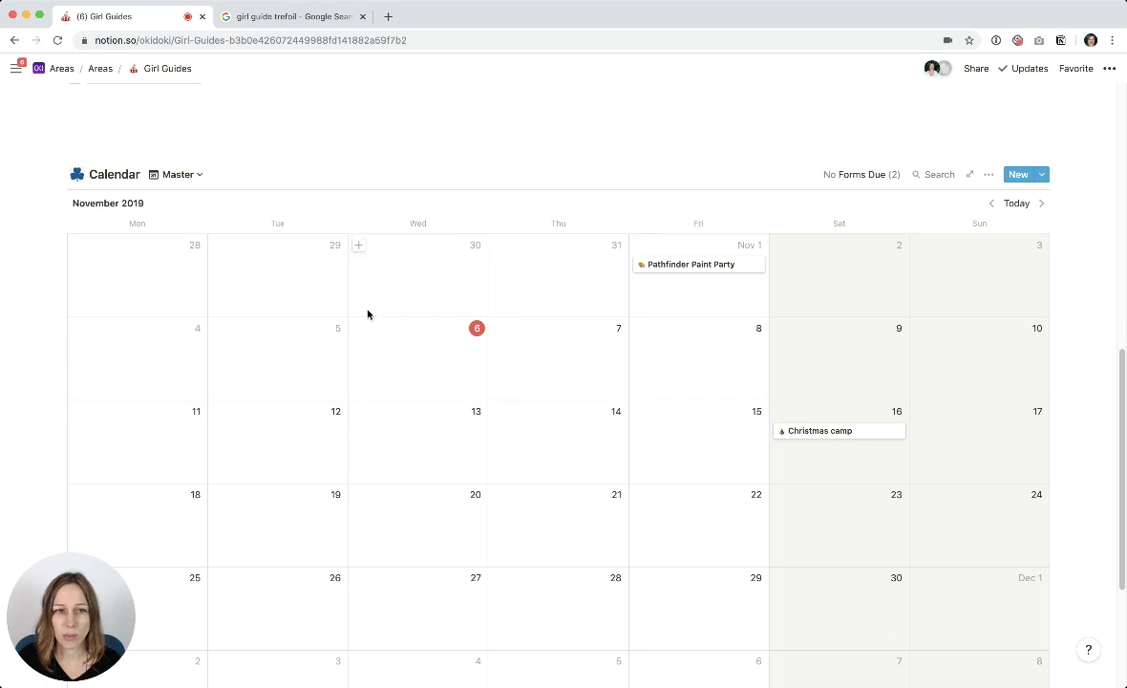
Open the TETRAHEDRON DISTRICT GUIDER RETREAT & TRAINING page under Camps + Events and read through its notes and schedule.
{"action": "scroll", "coordinate": [669, 407], "scroll_direction": "up", "scroll_amount": 1}
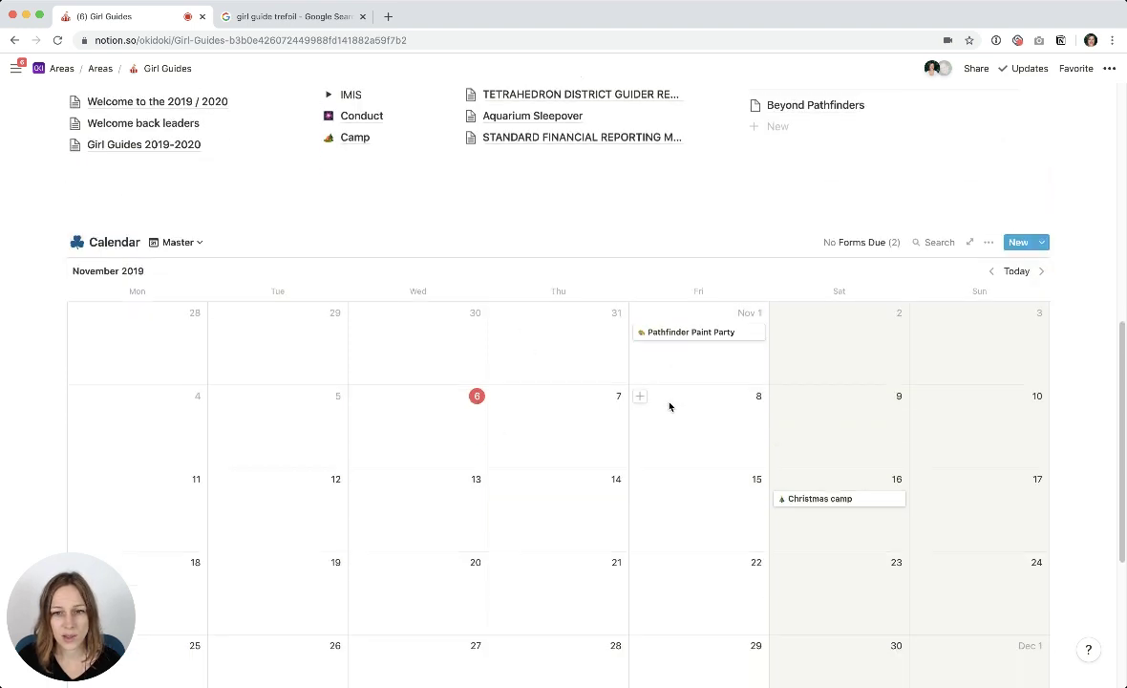
{"action": "scroll", "coordinate": [668, 402], "scroll_direction": "up", "scroll_amount": 3}
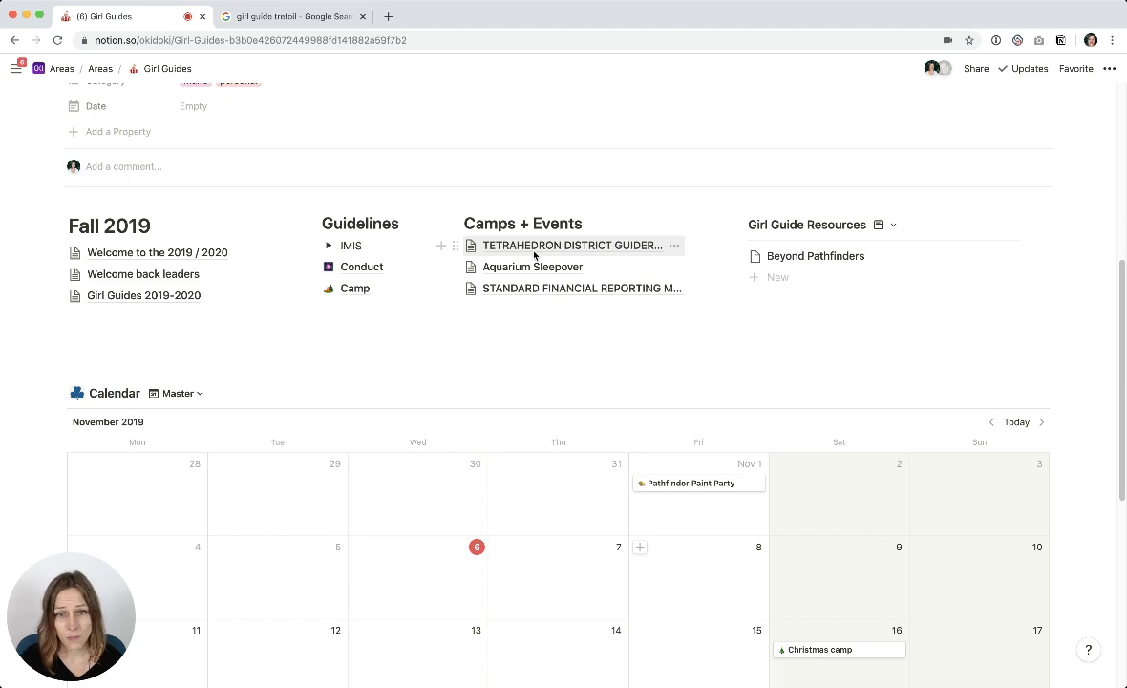
{"action": "scroll", "coordinate": [530, 247], "scroll_direction": "down", "scroll_amount": 1}
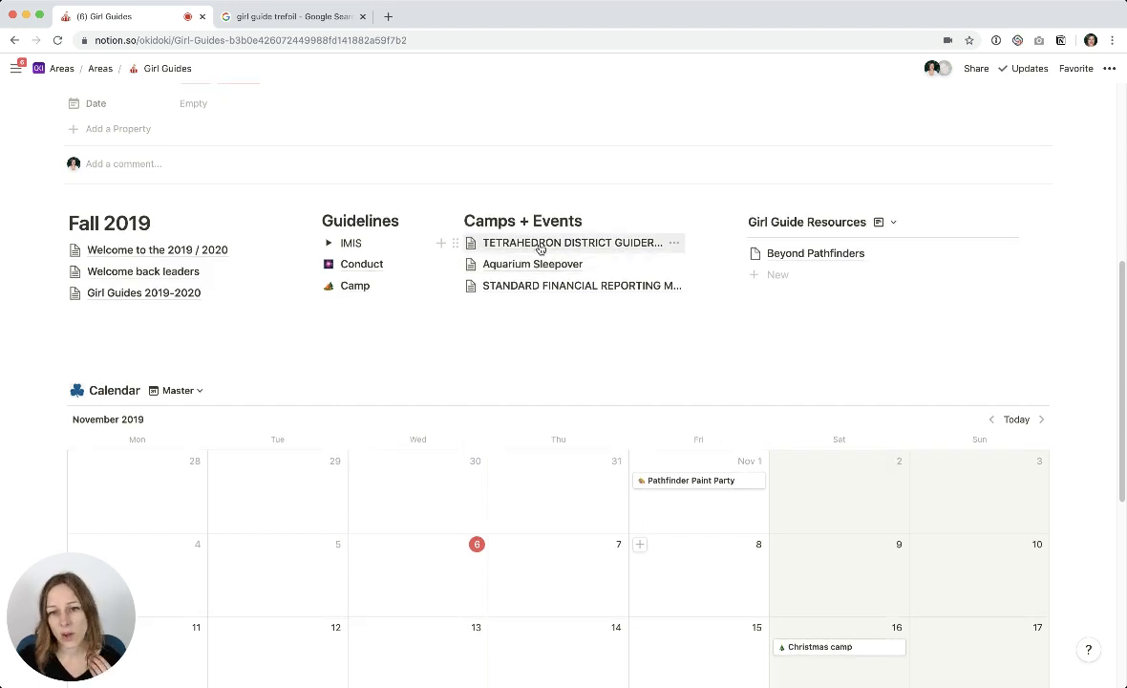
{"action": "left_click", "coordinate": [541, 246]}
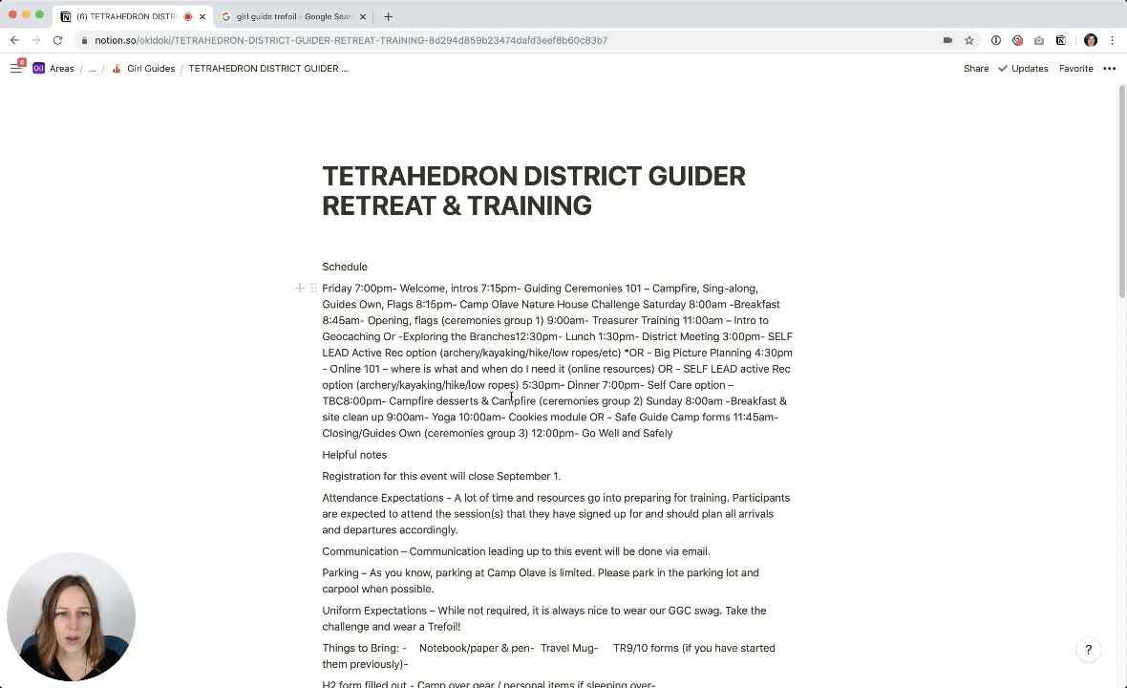
{"action": "scroll", "coordinate": [418, 330], "scroll_direction": "down", "scroll_amount": 6}
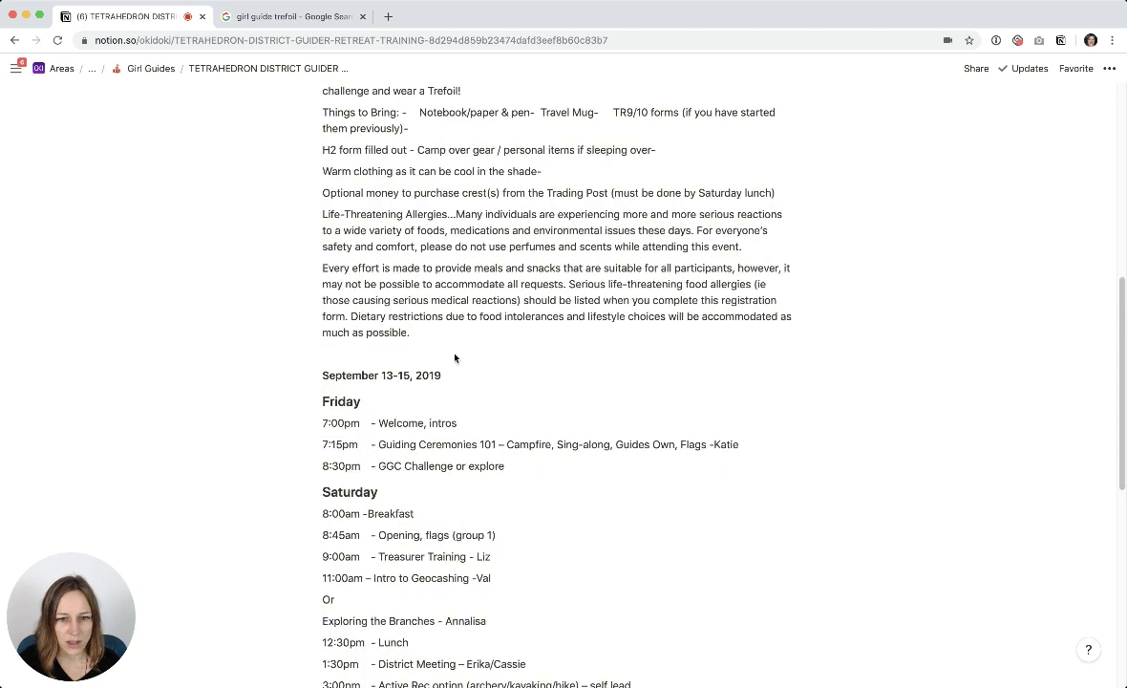
Return from the retreat page to the Girl Guides page and bring up its Camps + Events list and calendar.
{"action": "scroll", "coordinate": [414, 336], "scroll_direction": "up", "scroll_amount": 6}
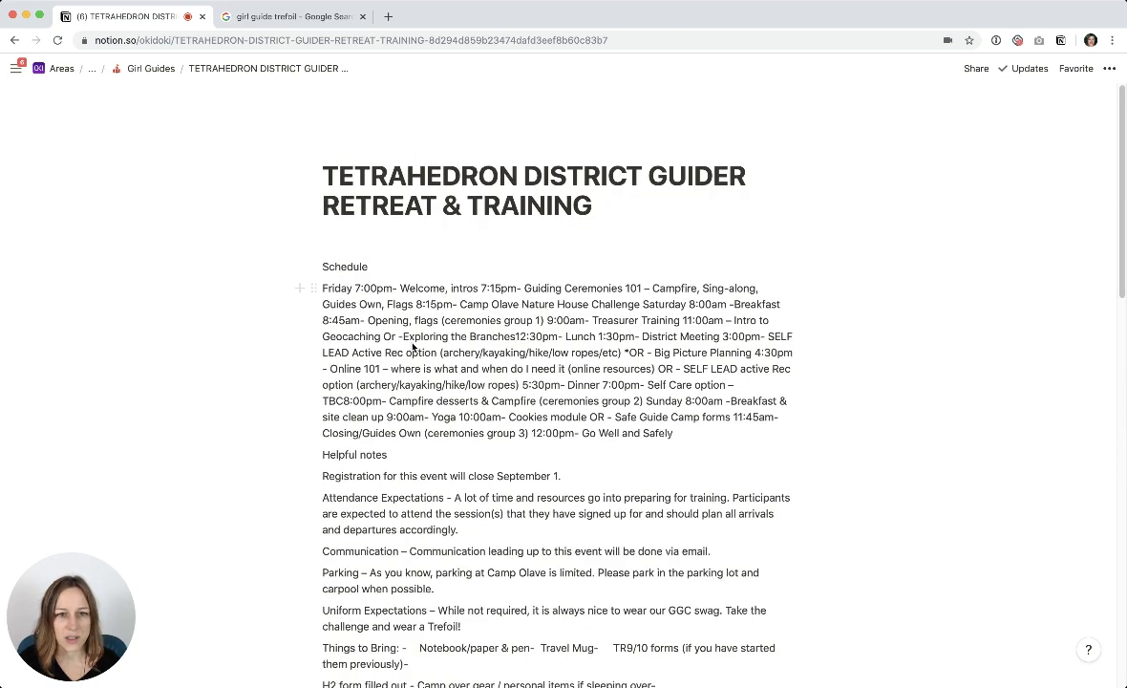
{"action": "left_click", "coordinate": [151, 67]}
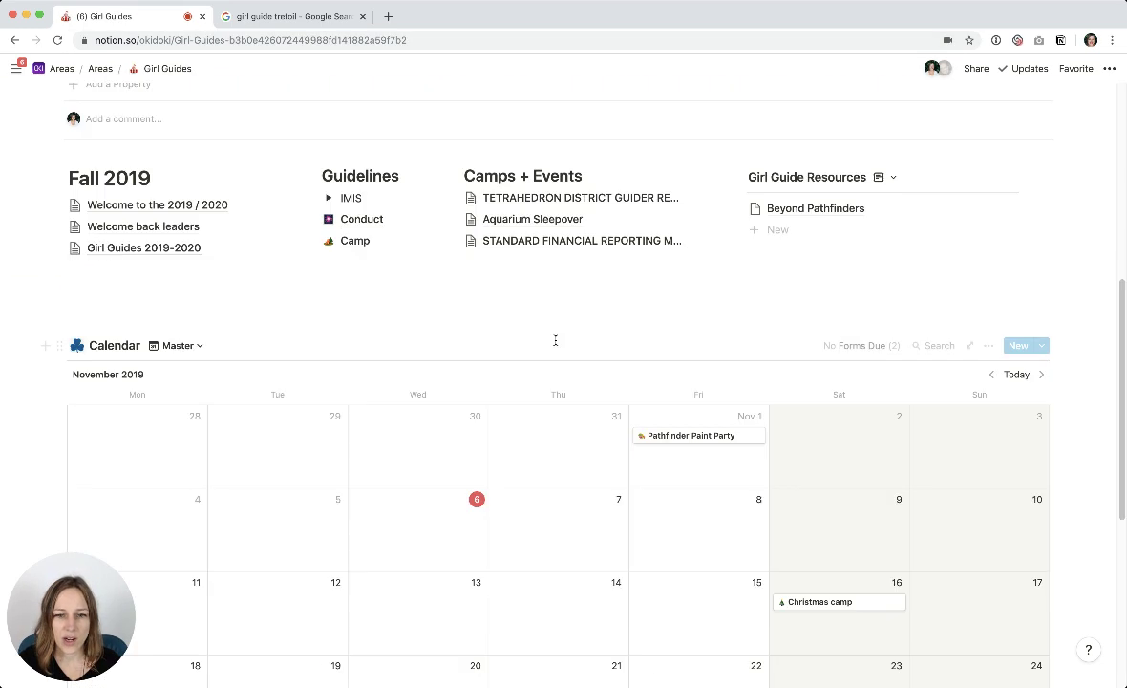
{"action": "scroll", "coordinate": [553, 337], "scroll_direction": "down", "scroll_amount": 5}
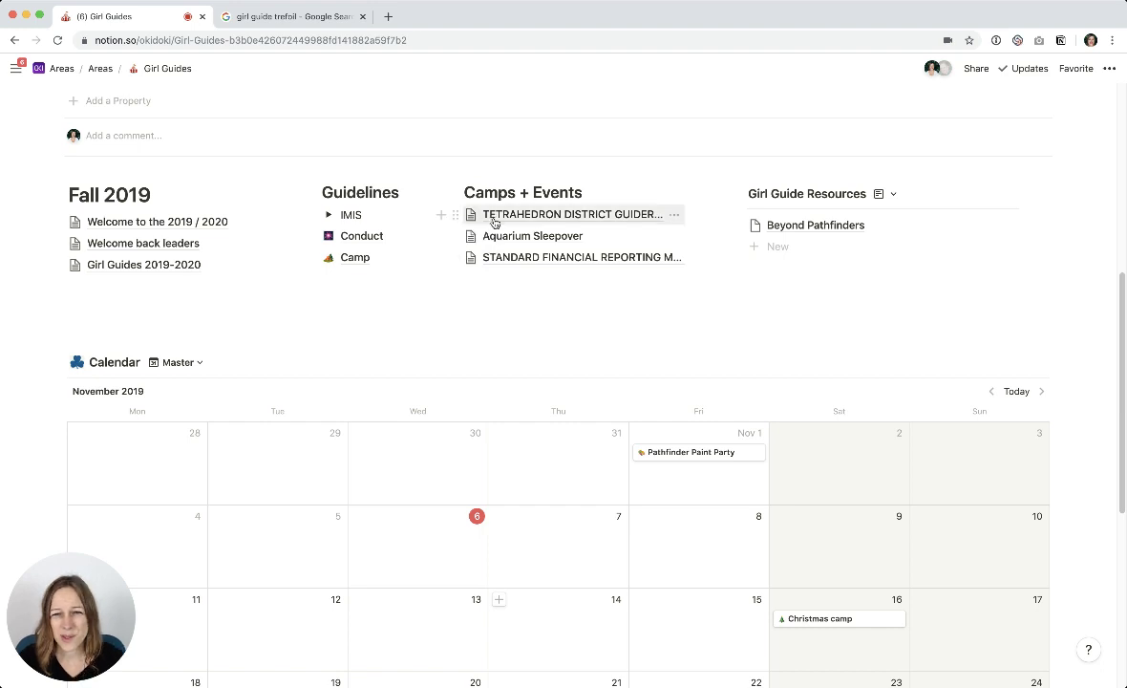
{"action": "scroll", "coordinate": [558, 443], "scroll_direction": "down", "scroll_amount": 1}
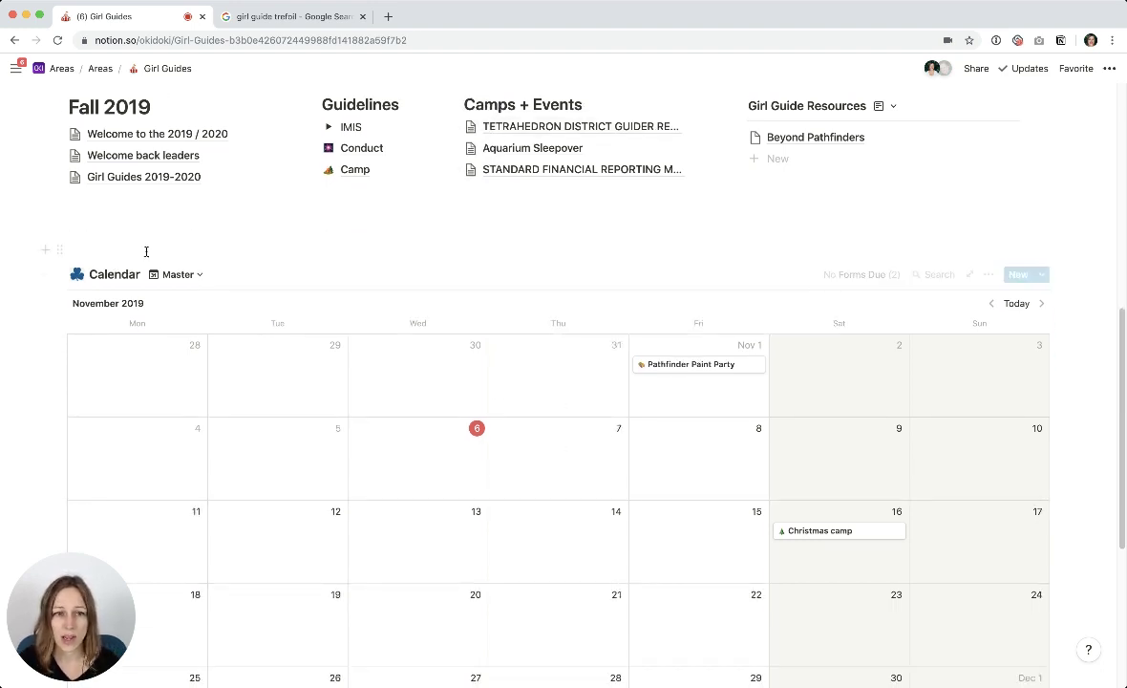
Switch the calendar to the Events view, move the TETRAHEDRON DISTRICT GUIDER page from Camps + Events onto November 7, and open it.
{"action": "left_click", "coordinate": [196, 275]}
{"action": "left_click", "coordinate": [156, 320]}
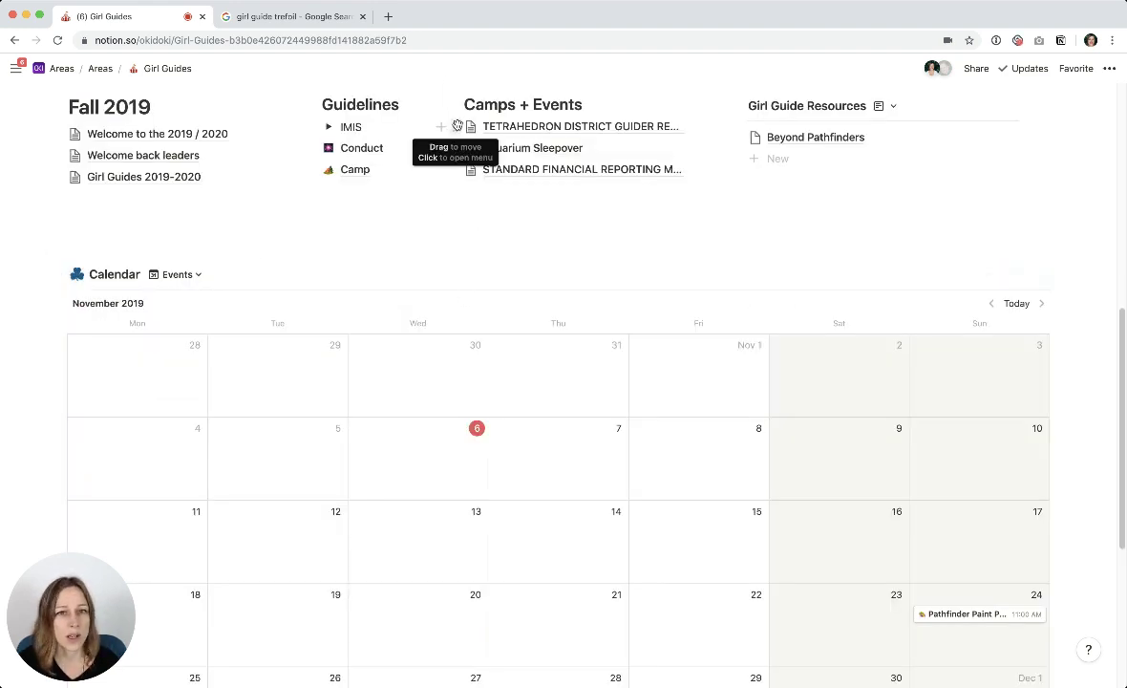
{"action": "left_click_drag", "start_coordinate": [453, 126], "coordinate": [582, 444]}
{"action": "left_click", "coordinate": [582, 447]}
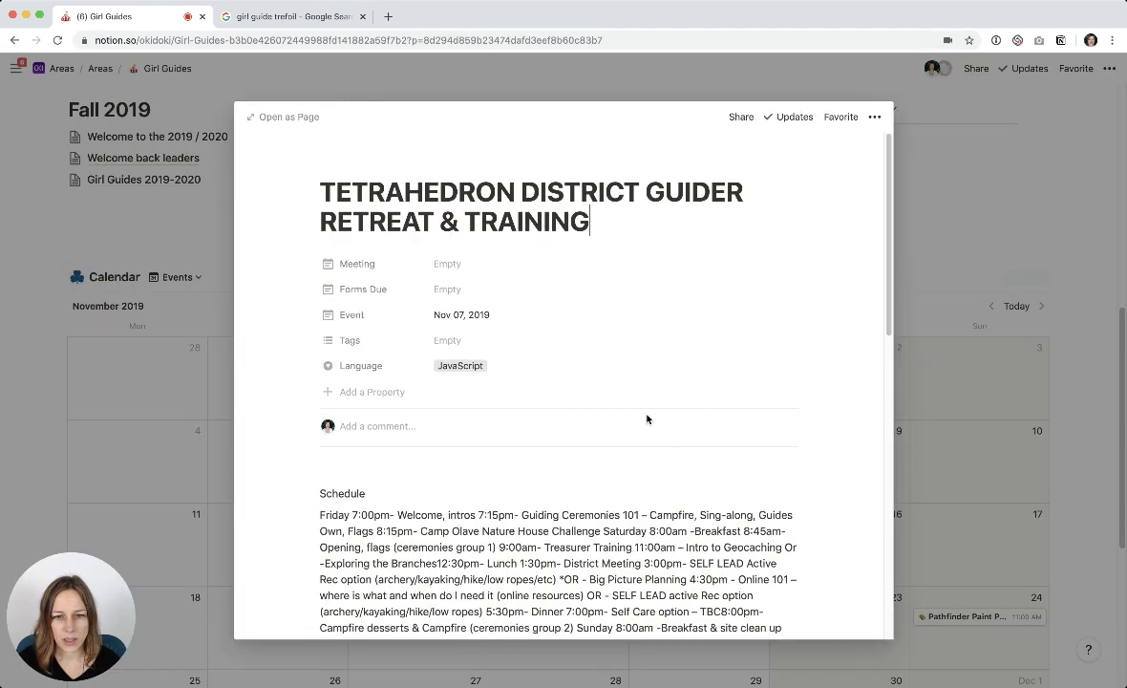
Set the retreat's Event date to Sep 13, 2019 through Sep 15, 2019, with an end date and time included.
{"action": "left_click", "coordinate": [458, 317]}
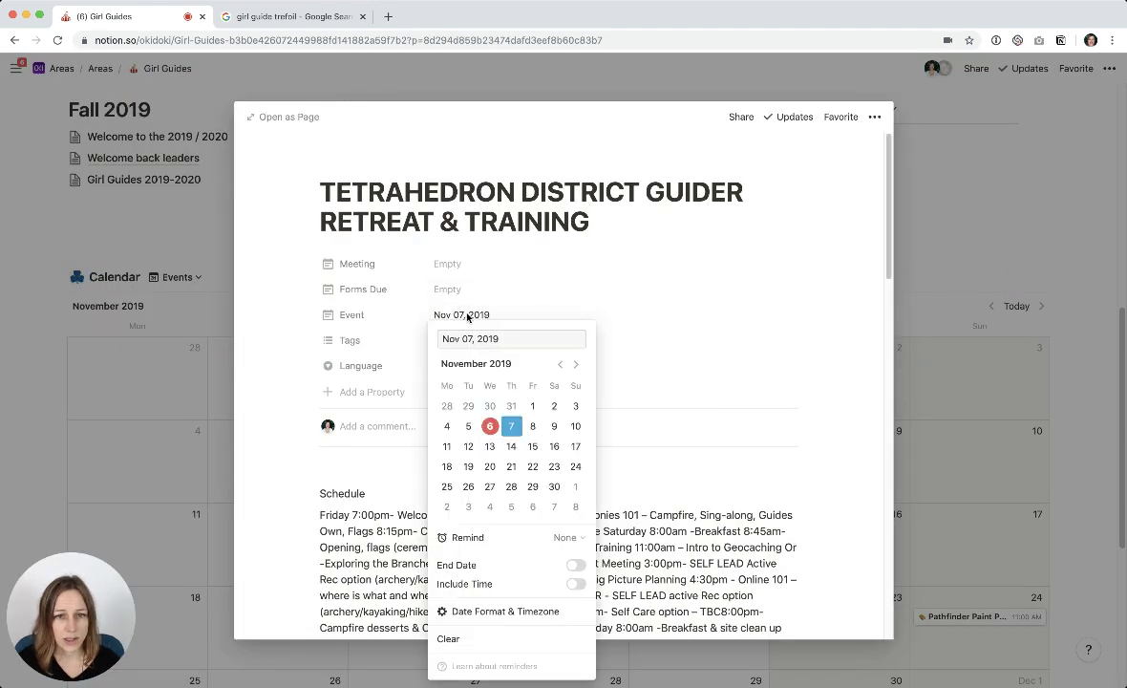
{"action": "left_click", "coordinate": [560, 365]}
{"action": "left_click", "coordinate": [559, 365]}
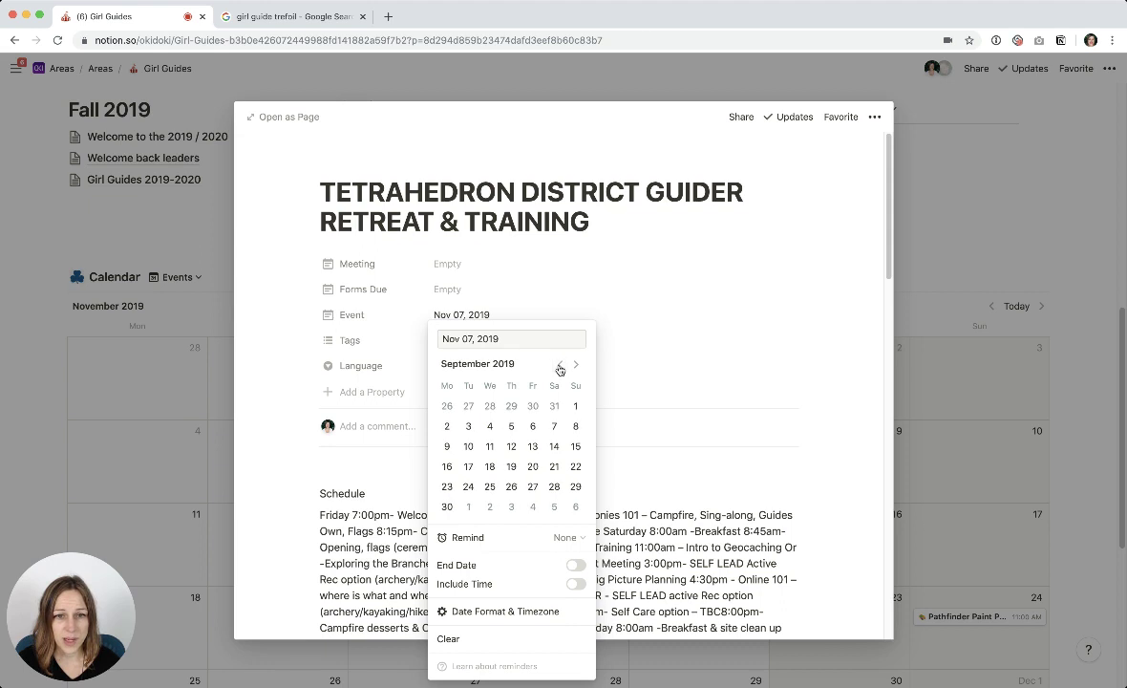
{"action": "left_click", "coordinate": [575, 446]}
{"action": "left_click", "coordinate": [531, 447]}
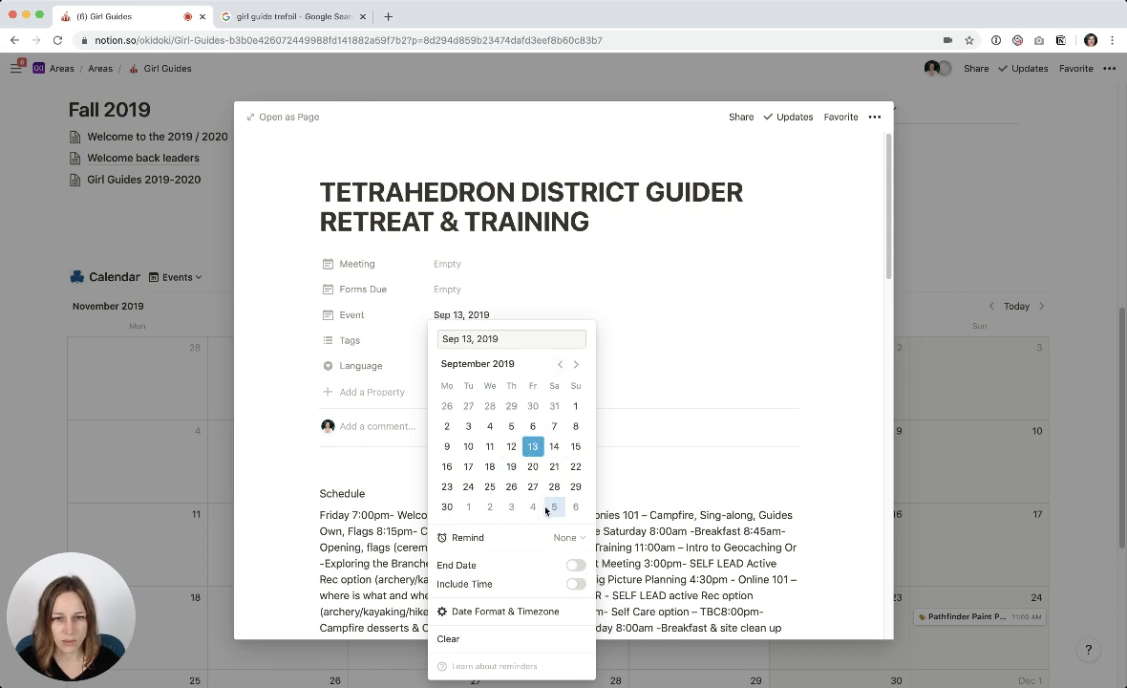
{"action": "left_click", "coordinate": [575, 565]}
{"action": "left_click", "coordinate": [575, 446]}
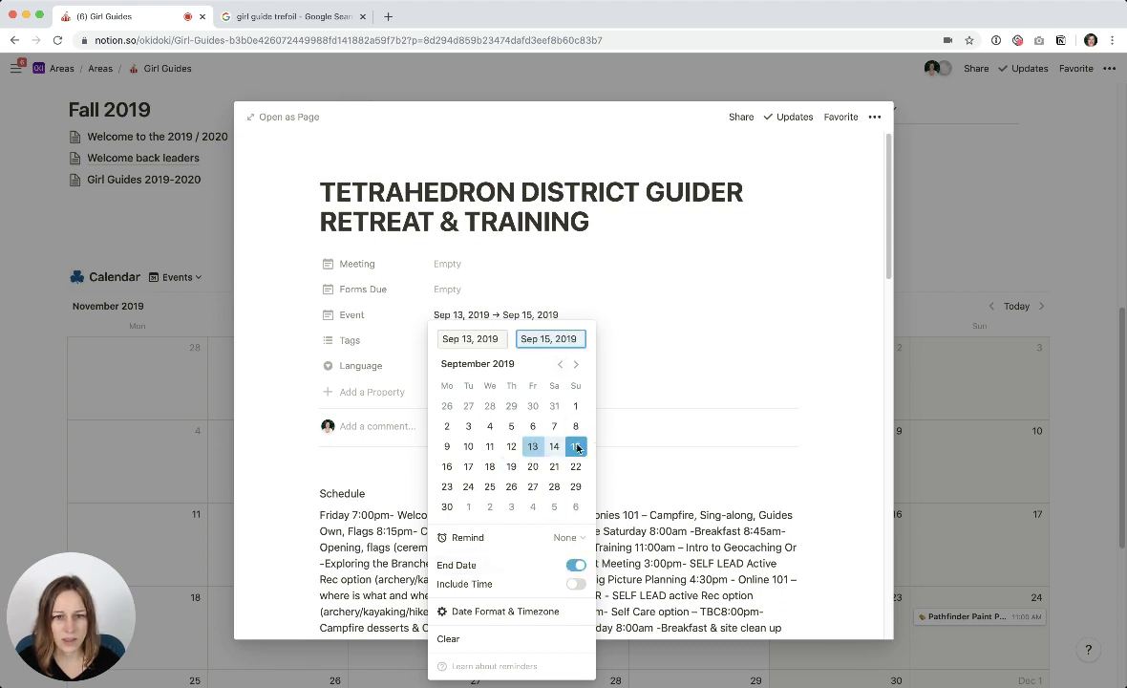
{"action": "left_click", "coordinate": [575, 584]}
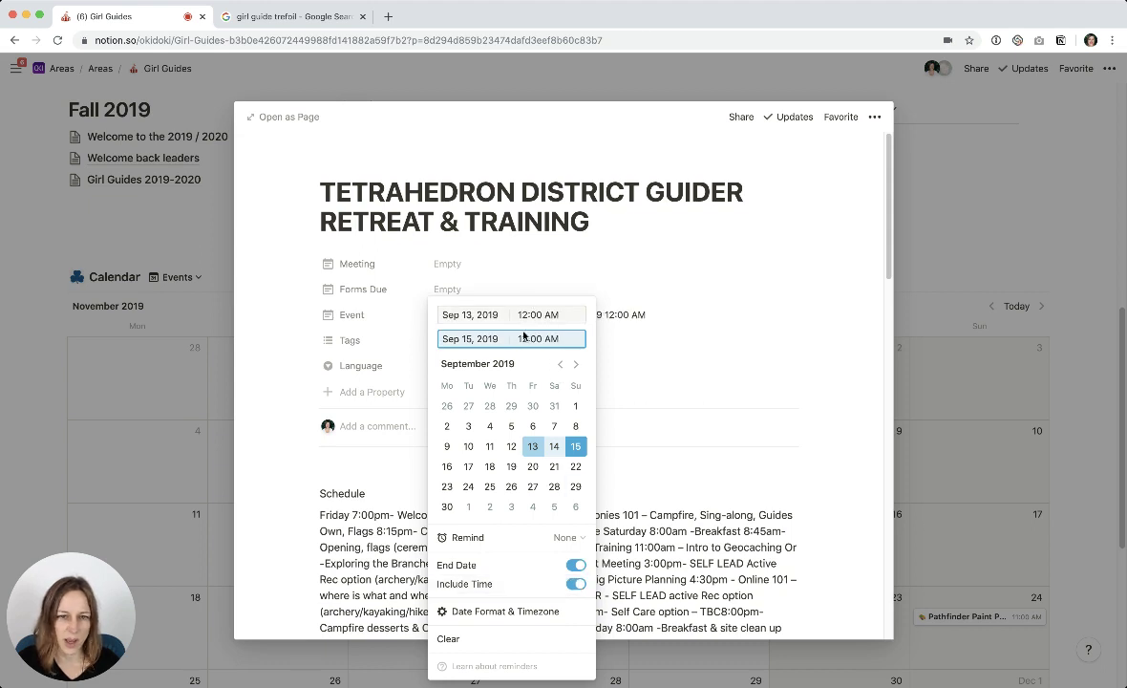
{"action": "left_click", "coordinate": [757, 326]}
Tag the retreat entry as Event.
{"action": "left_click", "coordinate": [439, 341]}
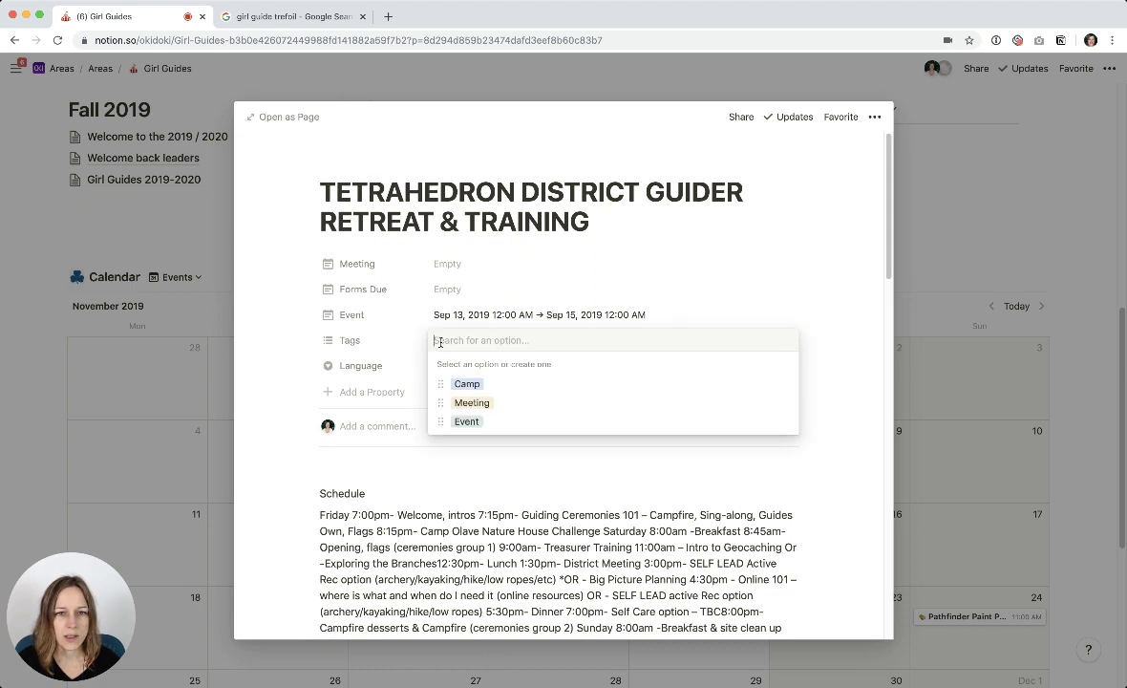
{"action": "left_click", "coordinate": [453, 422]}
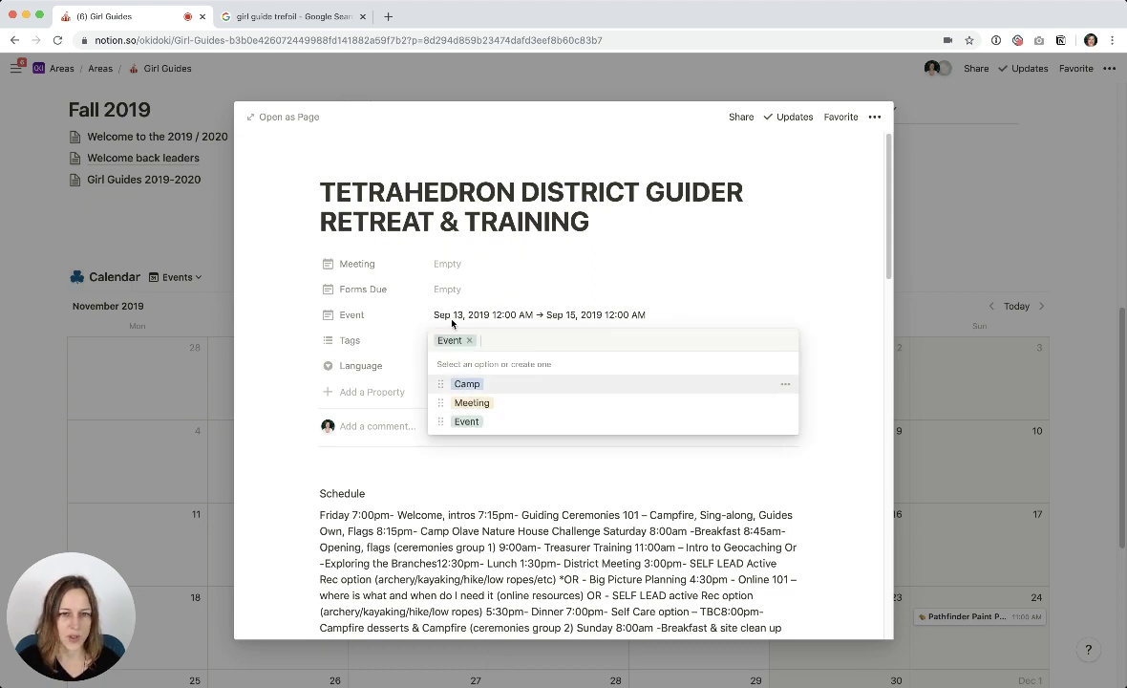
{"action": "left_click", "coordinate": [301, 418]}
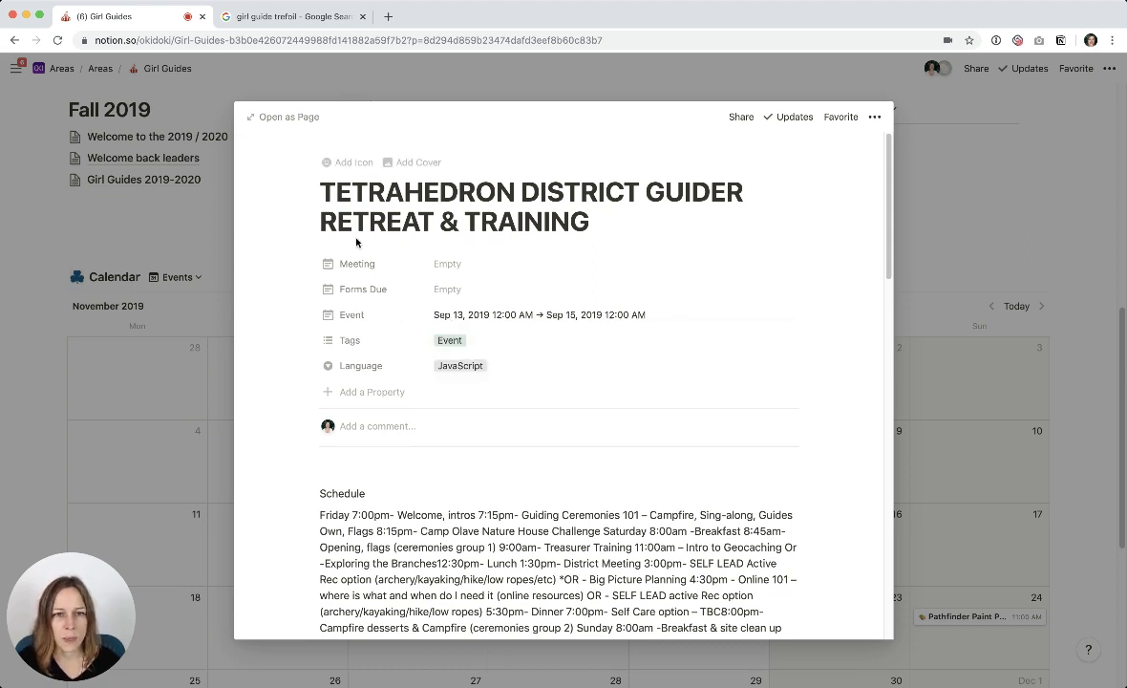
Set the retreat's Forms Due date to Aug 01, 2019, leave Meeting empty, and close the entry.
{"action": "left_click", "coordinate": [470, 264]}
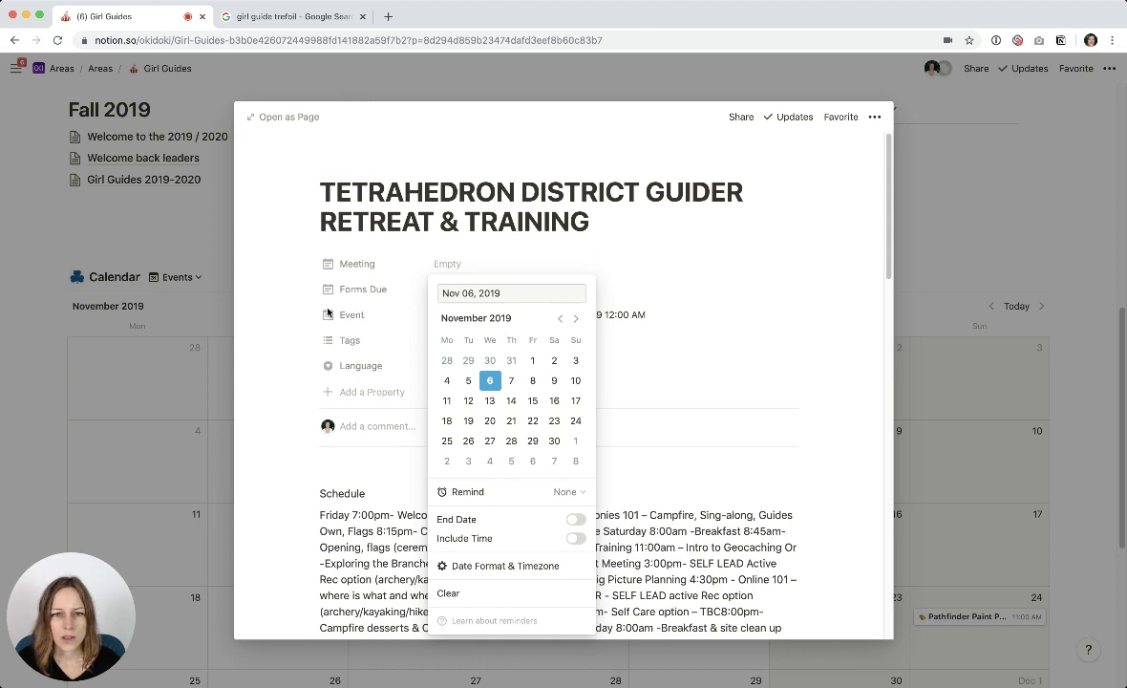
{"action": "left_click", "coordinate": [259, 293]}
{"action": "left_click", "coordinate": [447, 288]}
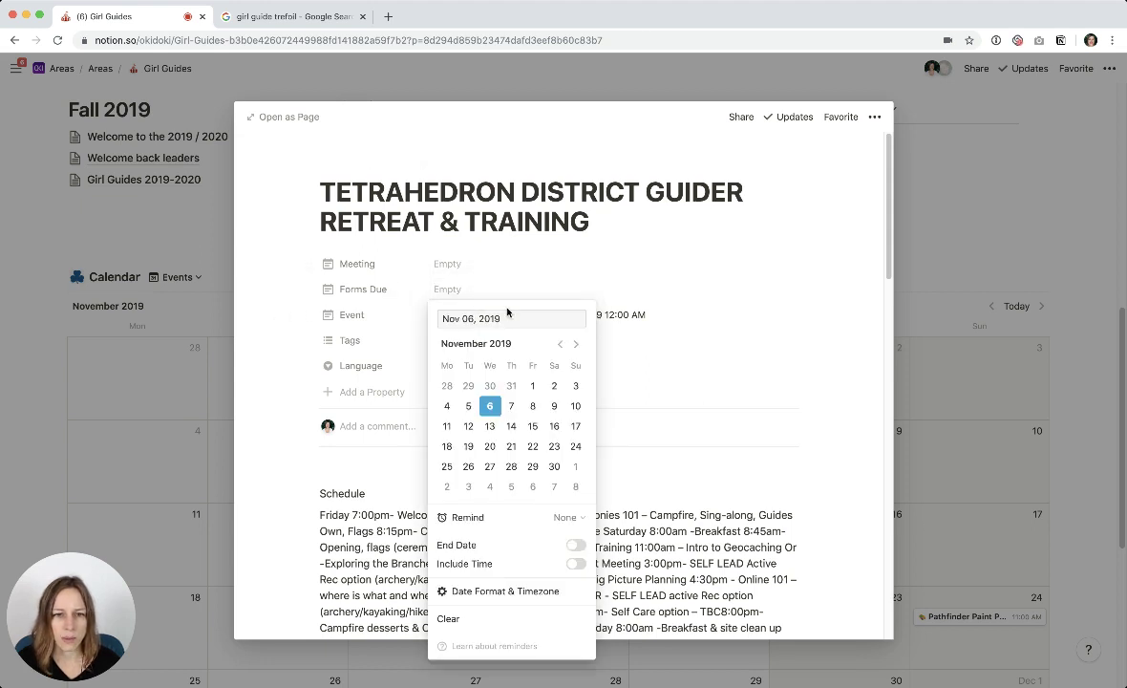
{"action": "left_click", "coordinate": [557, 346]}
{"action": "left_click", "coordinate": [558, 346]}
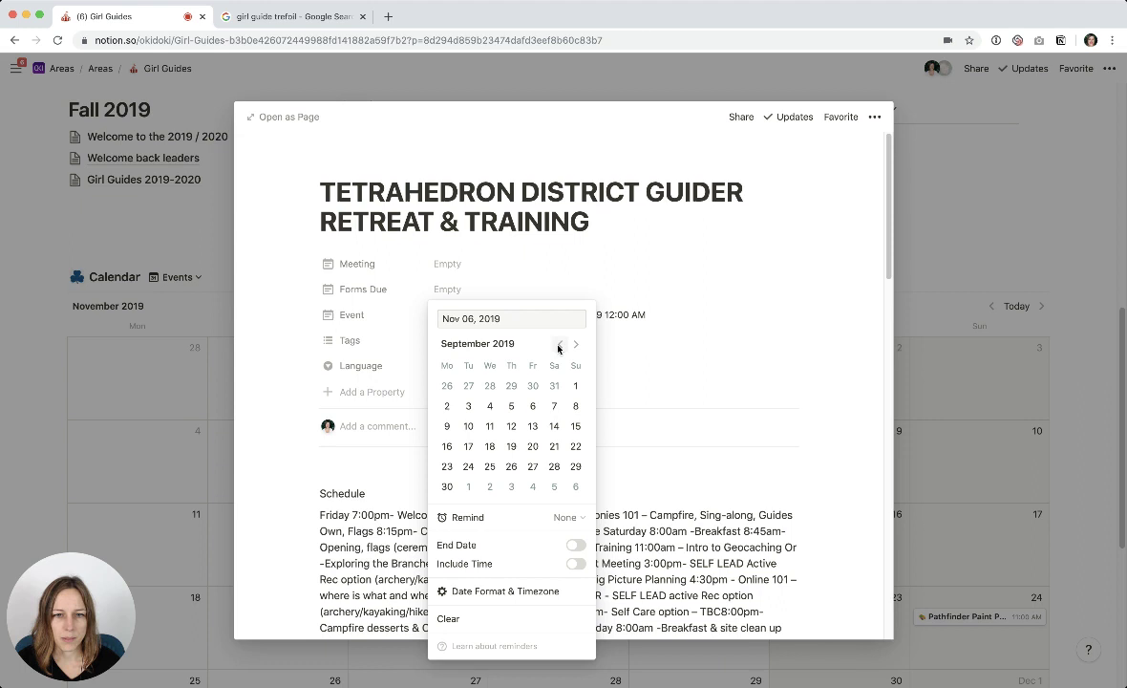
{"action": "left_click", "coordinate": [560, 346]}
{"action": "left_click", "coordinate": [511, 385]}
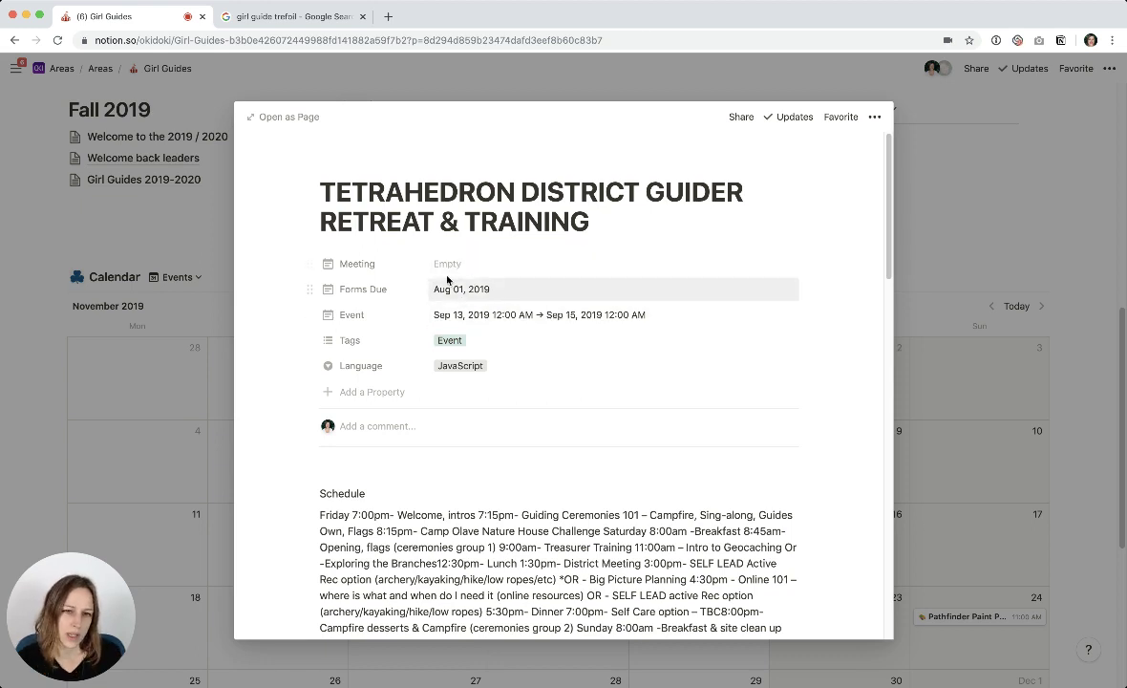
{"action": "left_click", "coordinate": [205, 258]}
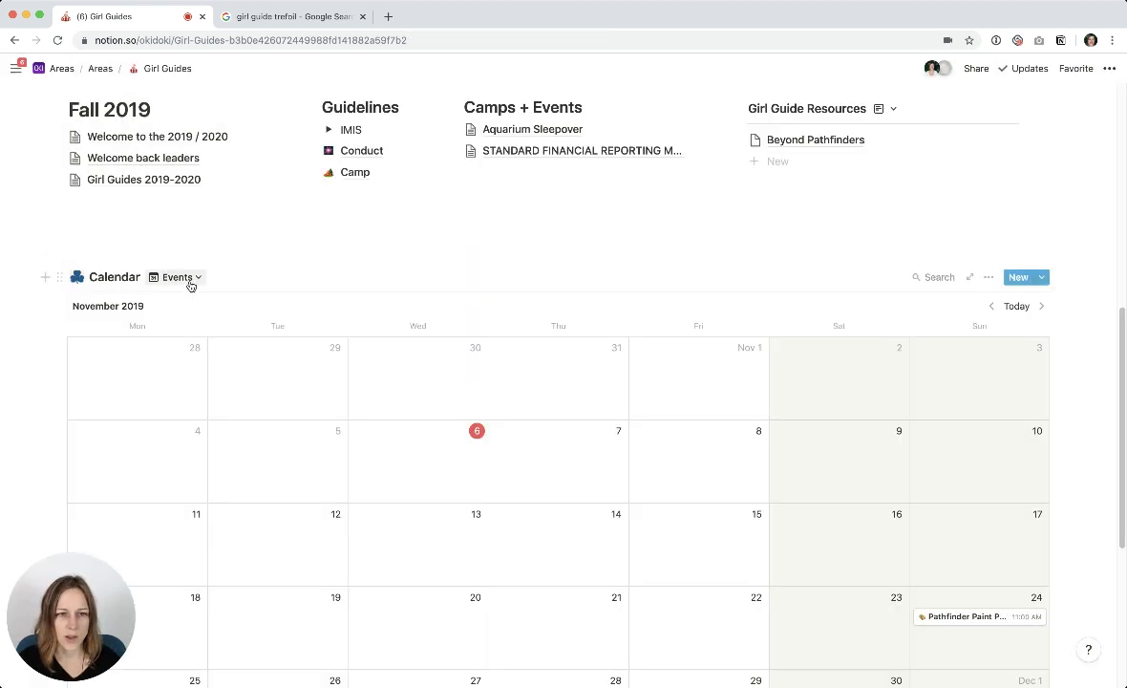
Switch the calendar to the Forms due view and go back to August 2019 to find the retreat entry.
{"action": "left_click", "coordinate": [189, 279]}
{"action": "left_click", "coordinate": [162, 341]}
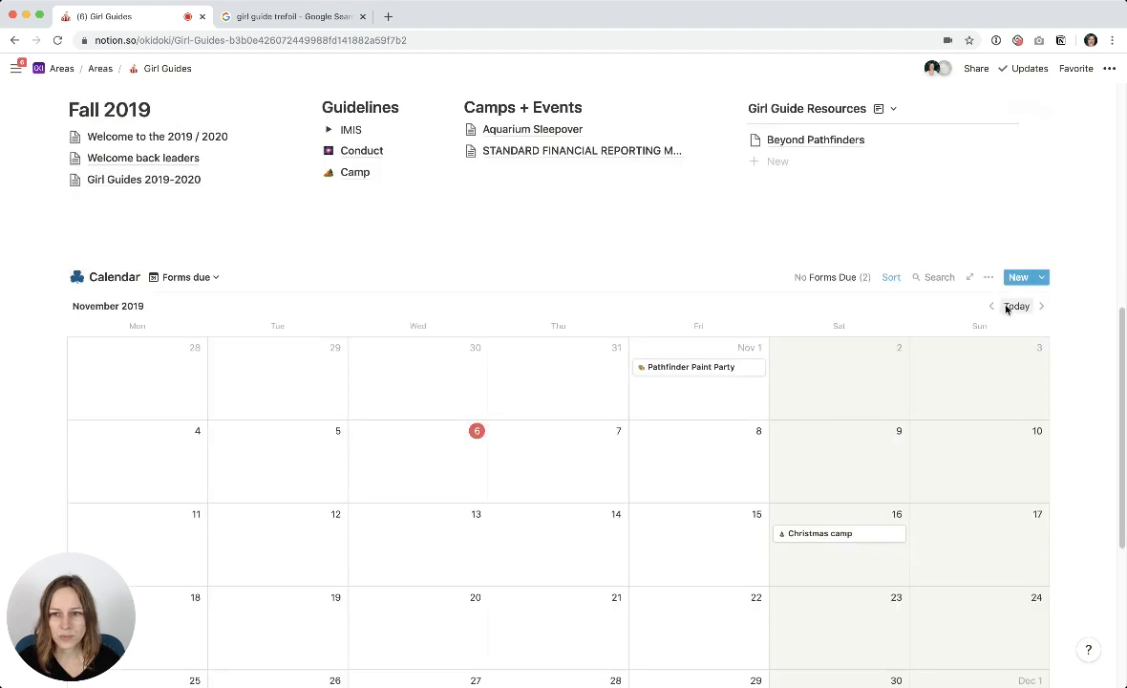
{"action": "left_click", "coordinate": [992, 306]}
{"action": "left_click", "coordinate": [991, 305]}
{"action": "left_click", "coordinate": [992, 306]}
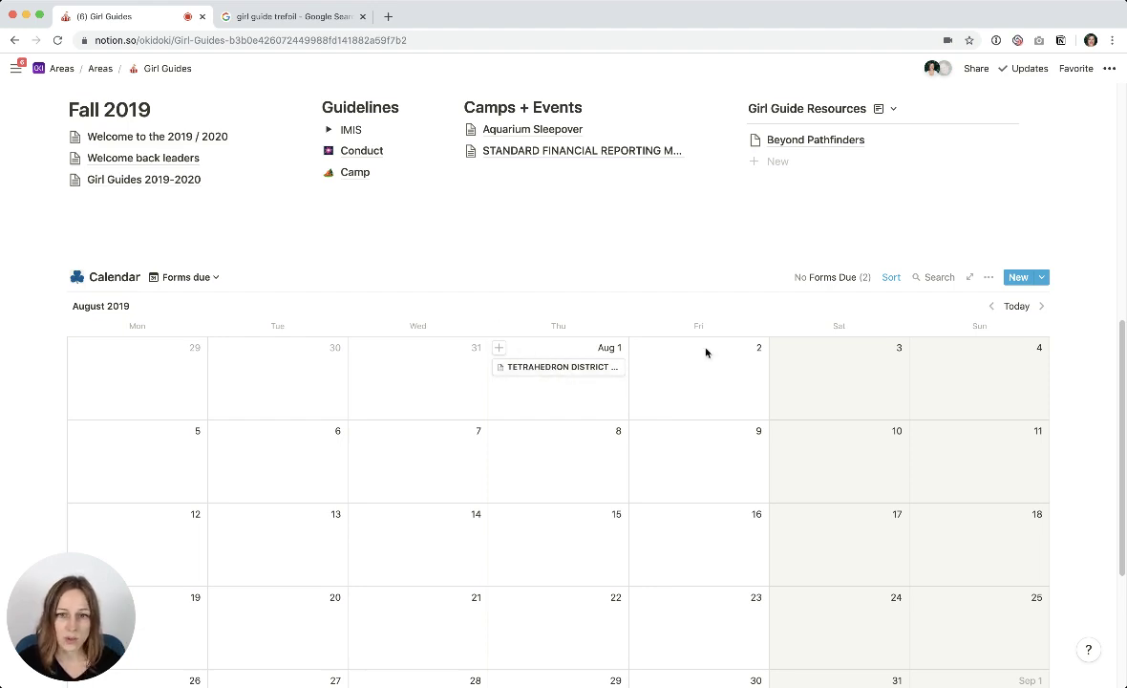
Switch the calendar to the Events view and go back to September 2019 to find the retreat entry.
{"action": "left_click", "coordinate": [186, 277]}
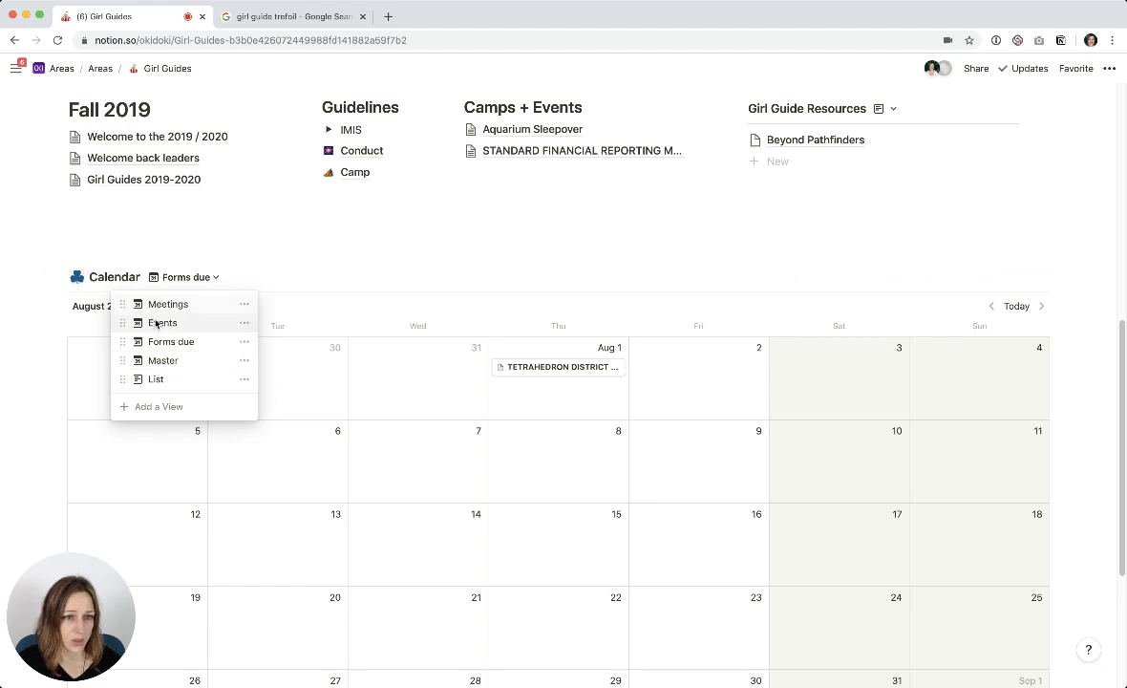
{"action": "left_click", "coordinate": [157, 325]}
{"action": "left_click", "coordinate": [994, 305]}
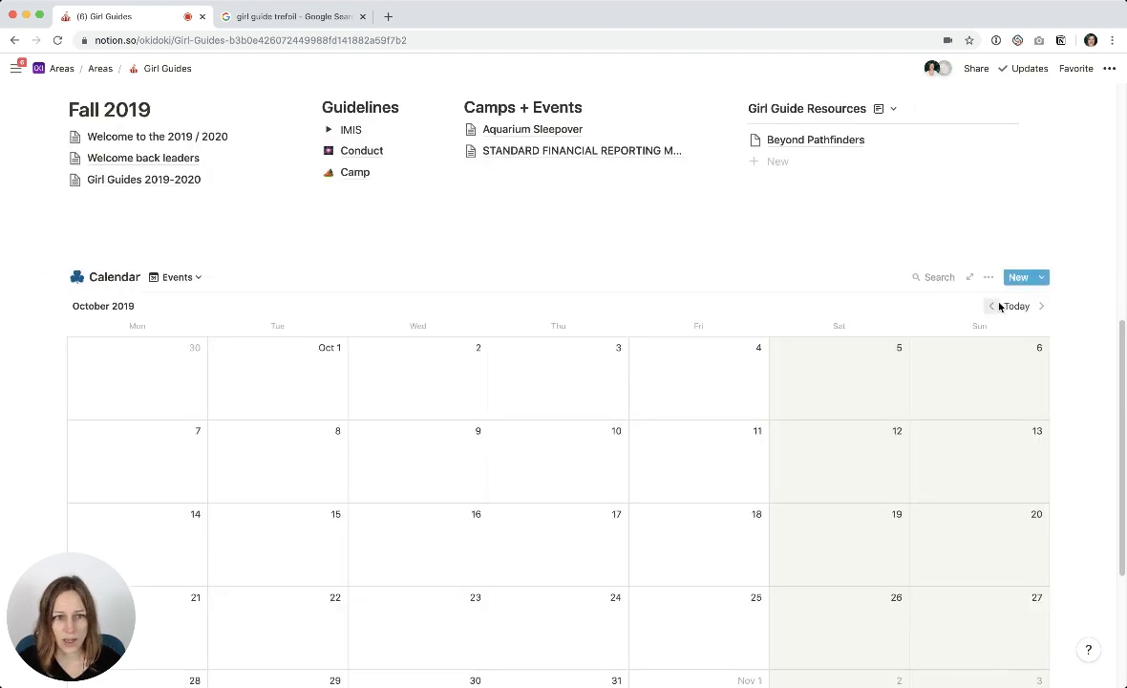
{"action": "left_click", "coordinate": [994, 306]}
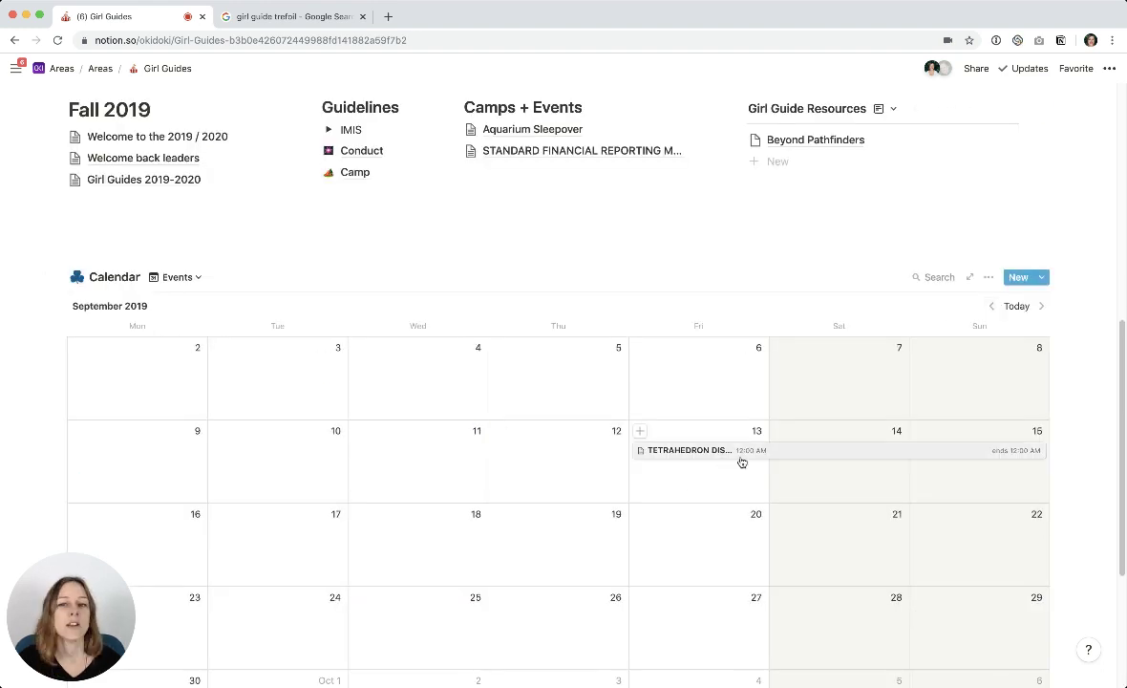
Show the Tags property on the entries in the Events calendar view.
{"action": "left_click", "coordinate": [984, 278]}
{"action": "left_click", "coordinate": [983, 380]}
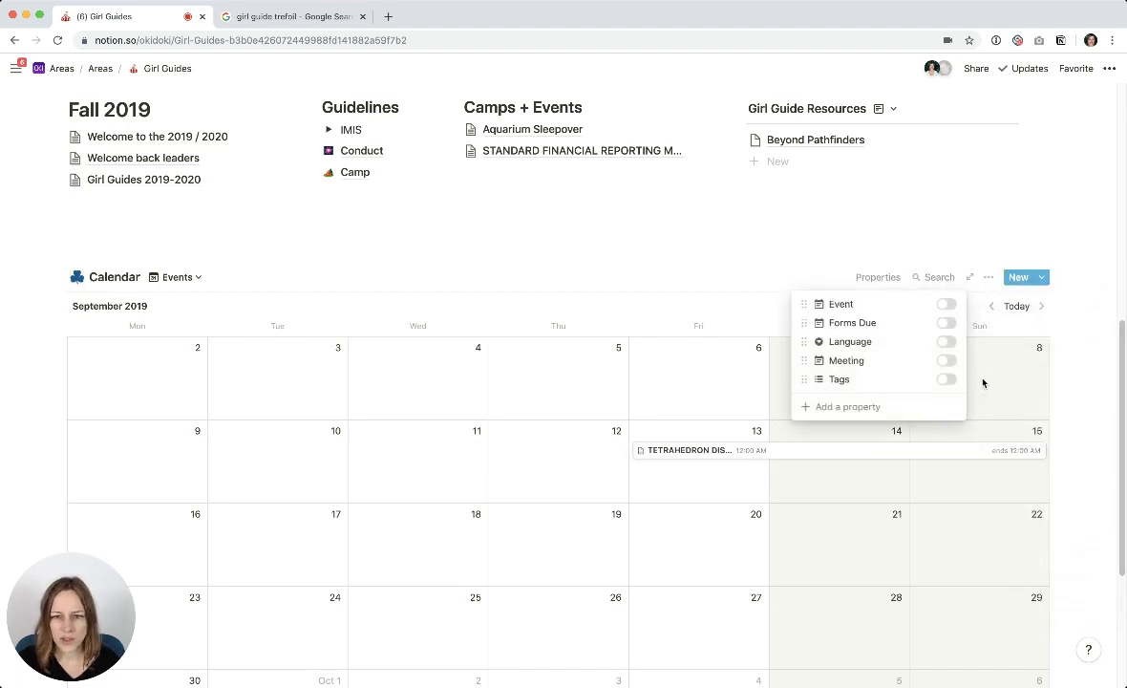
{"action": "left_click", "coordinate": [946, 379]}
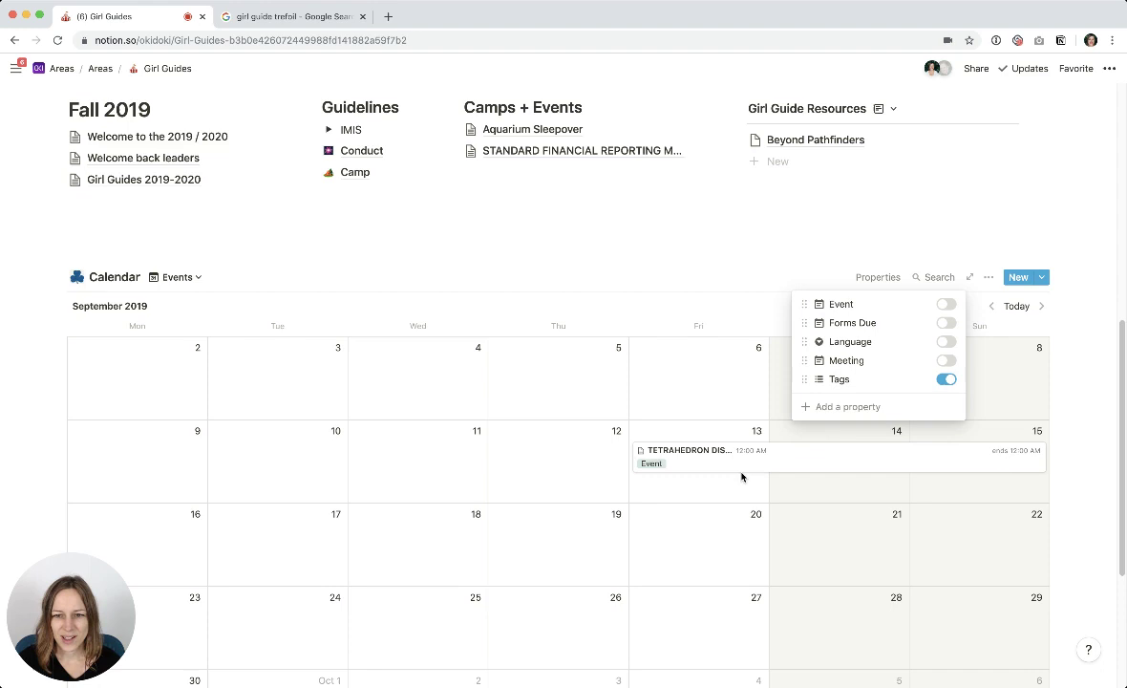
{"action": "left_click", "coordinate": [702, 489]}
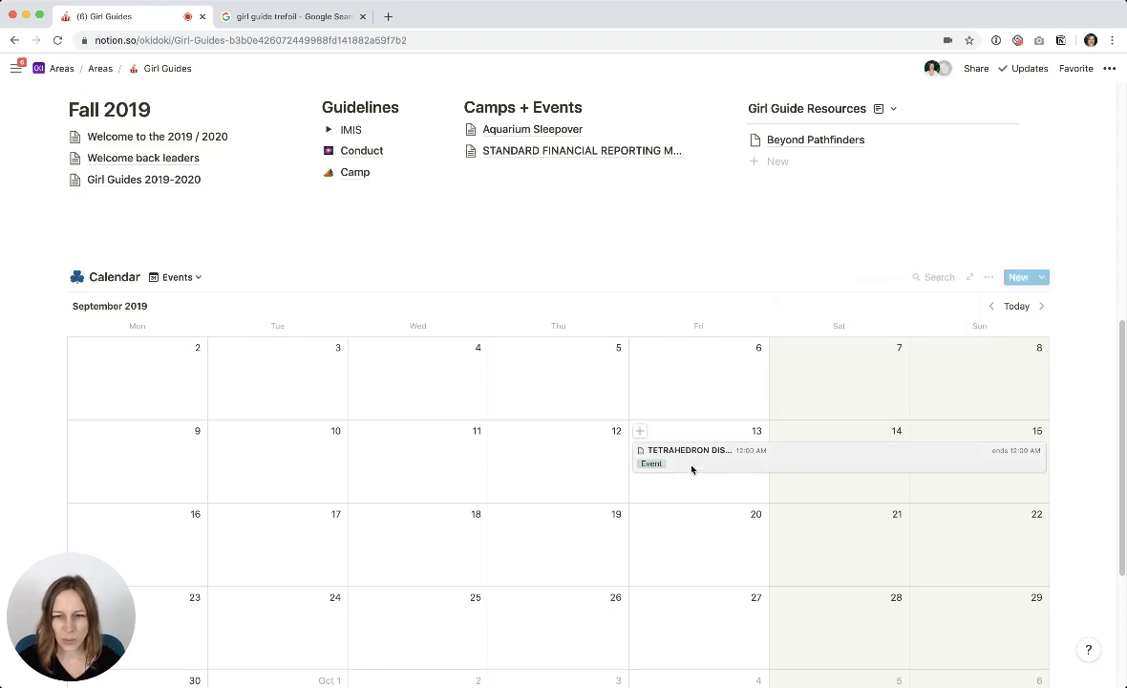
Browse the Events calendar forward month by month to December 2019 and look at the tagged entries.
{"action": "scroll", "coordinate": [611, 411], "scroll_direction": "down", "scroll_amount": 3}
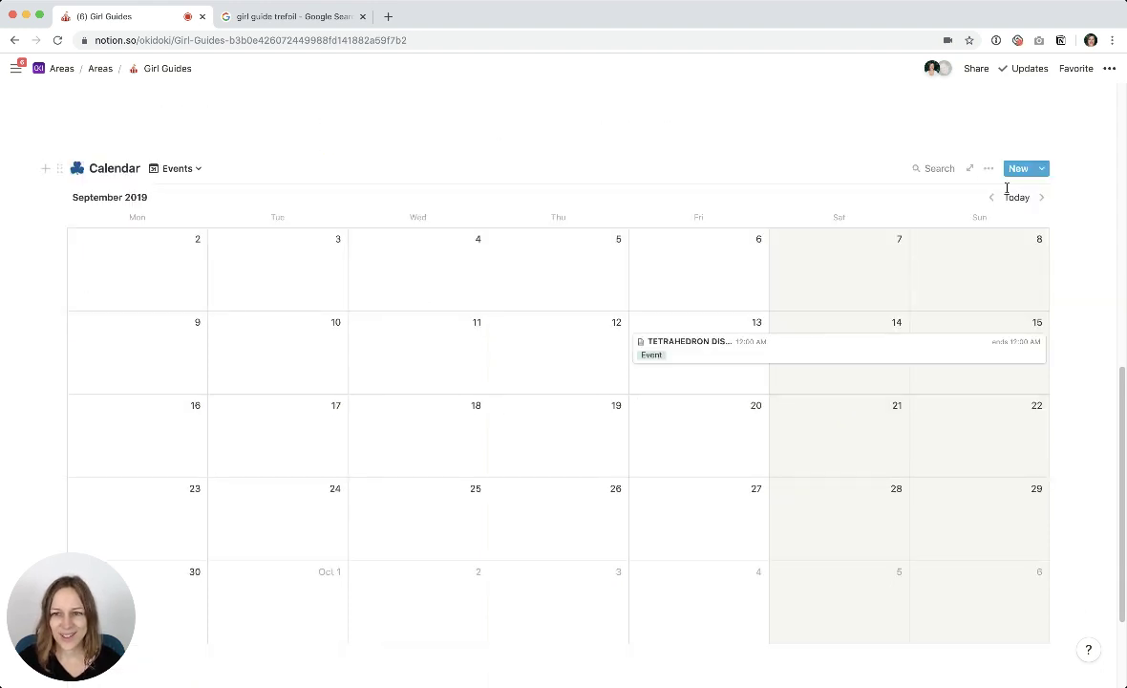
{"action": "left_click", "coordinate": [1041, 197]}
{"action": "left_click", "coordinate": [1040, 198]}
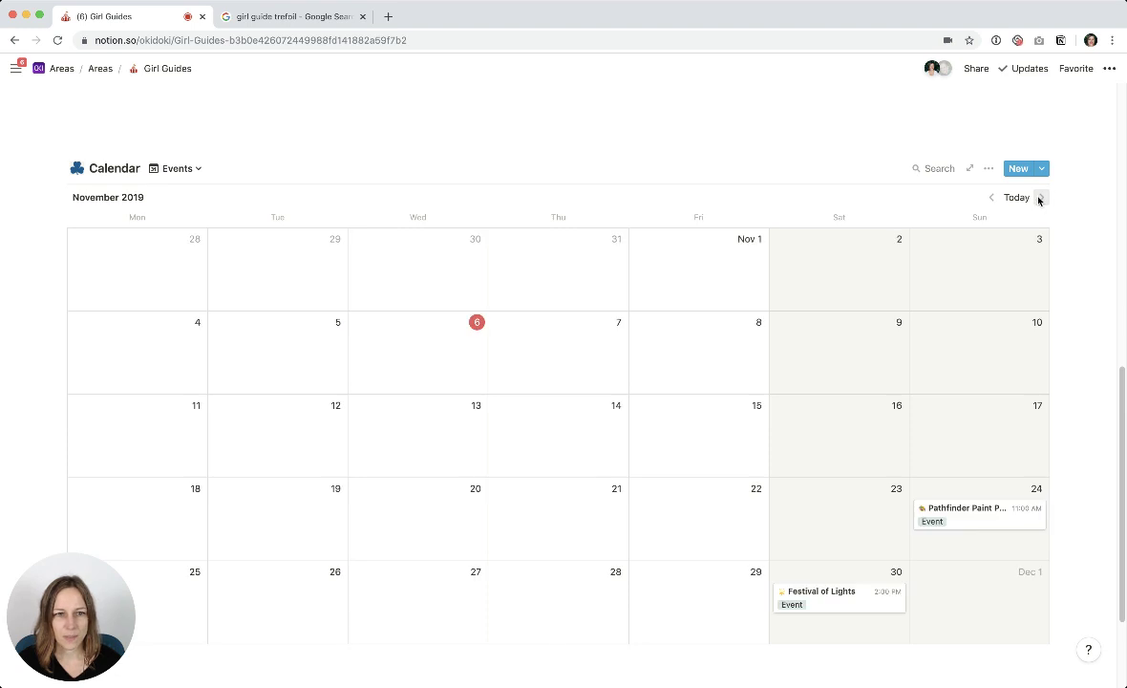
{"action": "left_click", "coordinate": [1040, 198]}
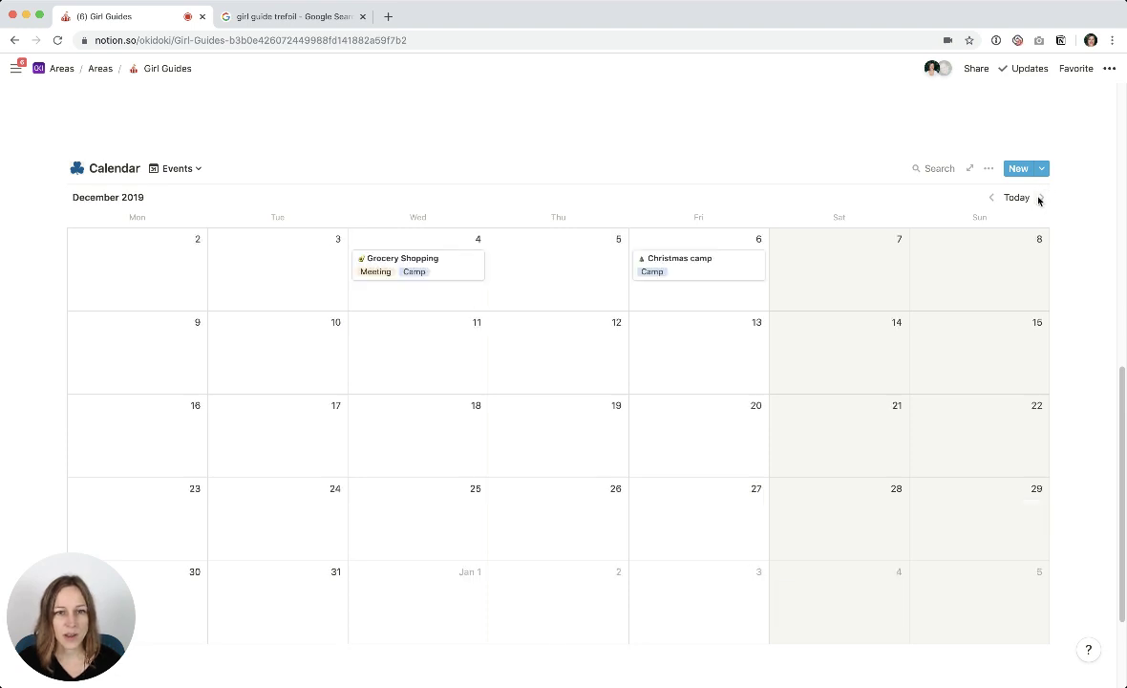
{"action": "left_click", "coordinate": [199, 170]}
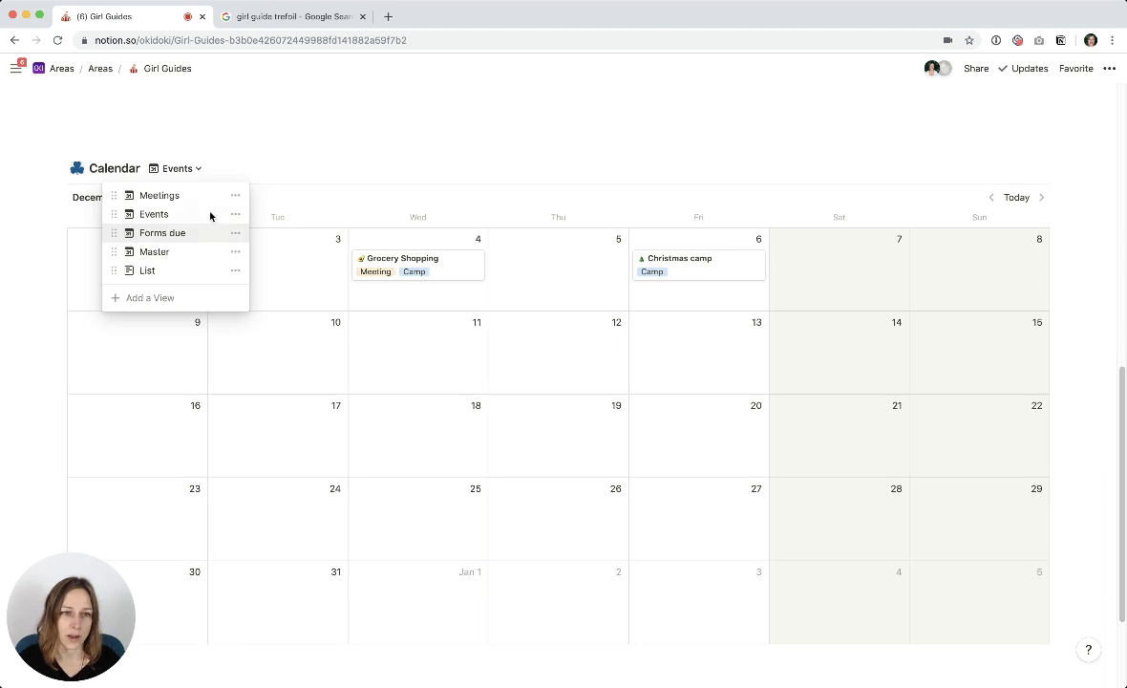
{"action": "left_click", "coordinate": [202, 170]}
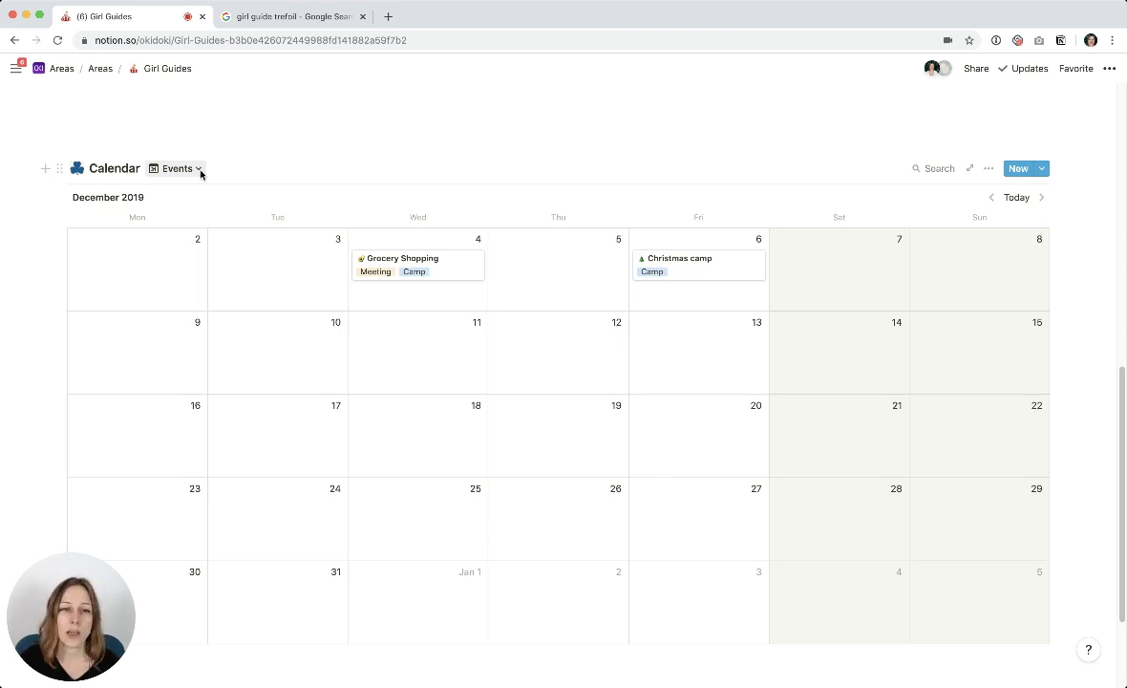
{"action": "scroll", "coordinate": [792, 305], "scroll_direction": "up", "scroll_amount": 3}
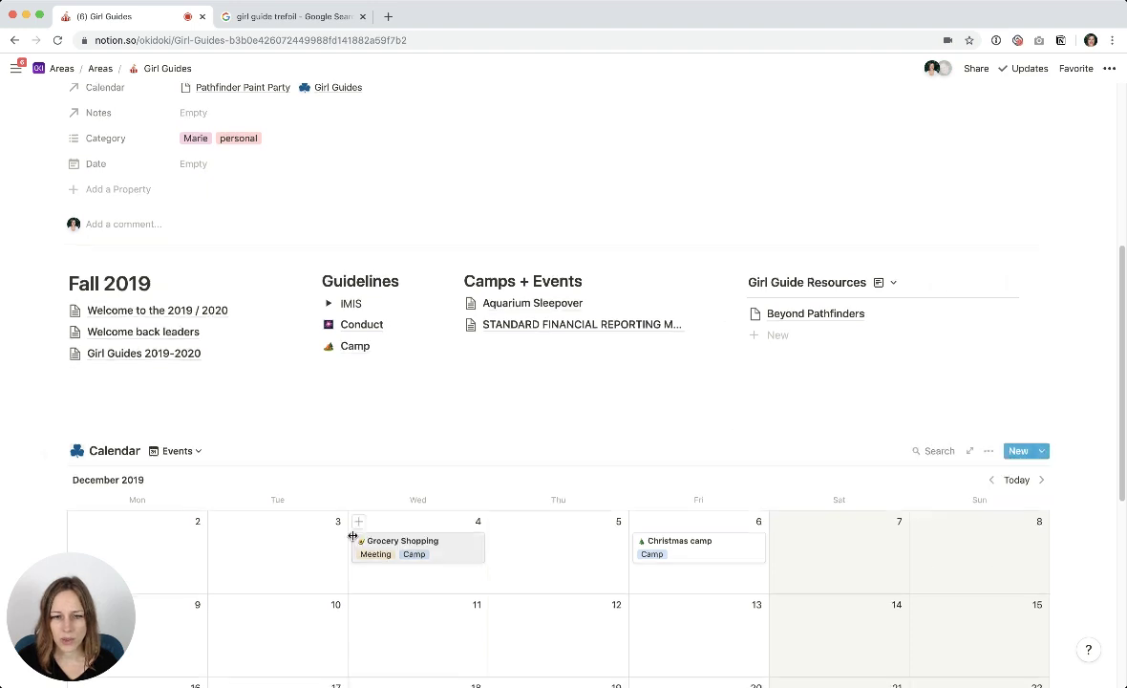
{"action": "scroll", "coordinate": [353, 535], "scroll_direction": "down", "scroll_amount": 1}
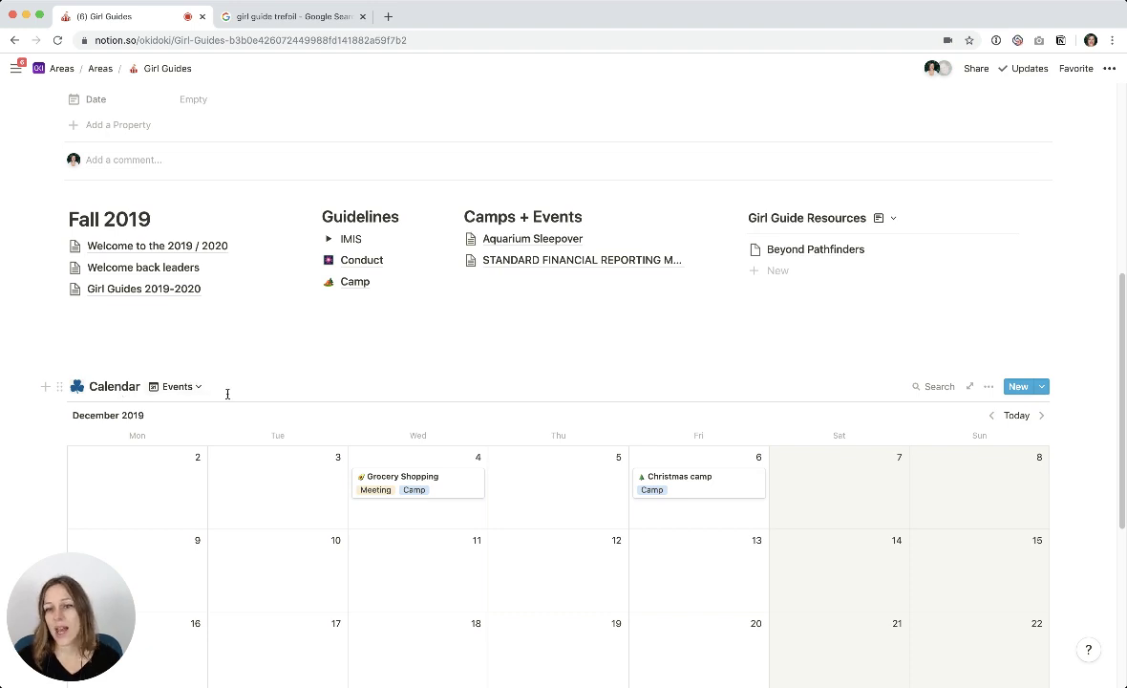
{"action": "scroll", "coordinate": [417, 504], "scroll_direction": "down", "scroll_amount": 1}
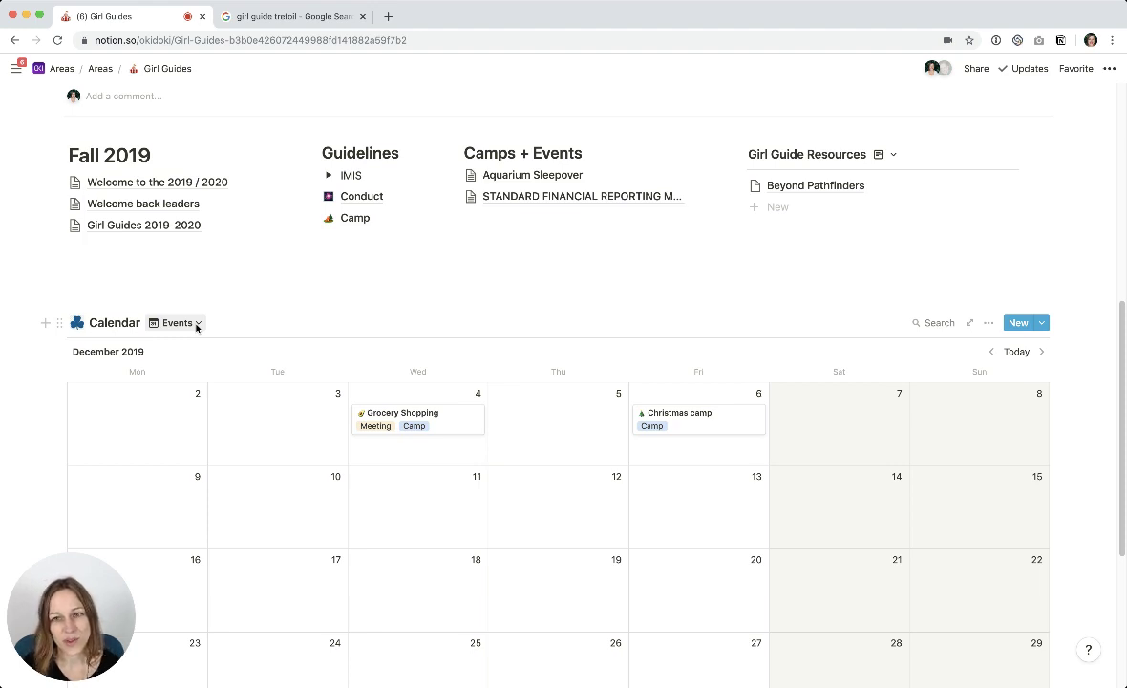
Check the calendar's available views and the date property the Events view is laid out by, leaving both as they are.
{"action": "left_click", "coordinate": [197, 325]}
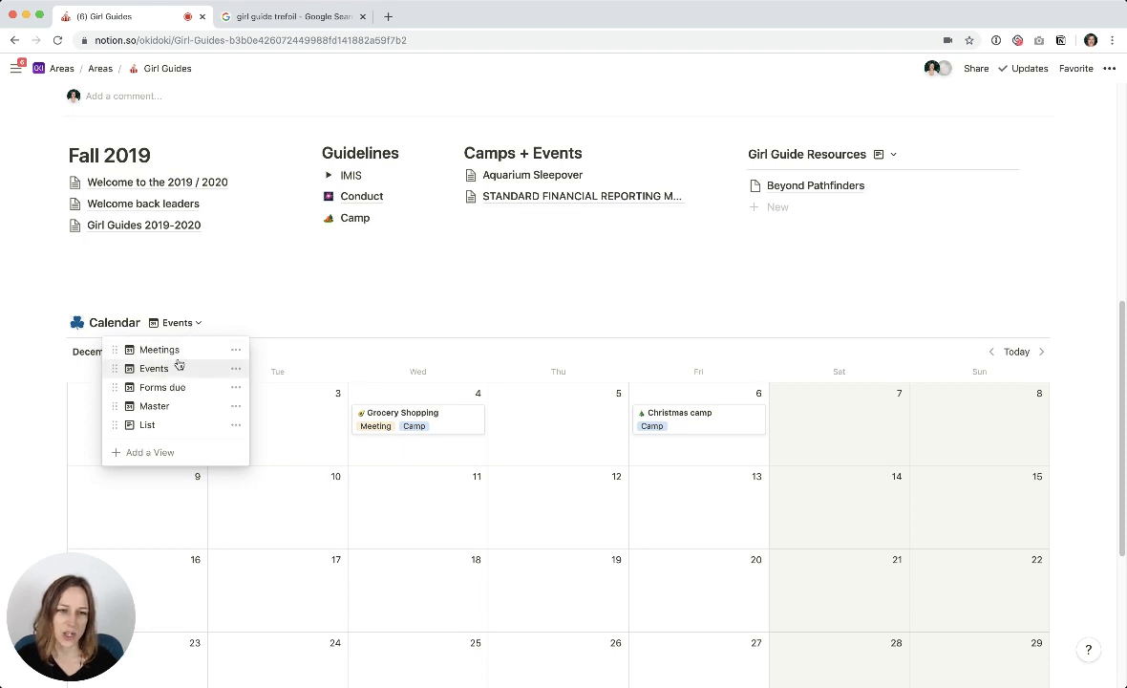
{"action": "left_click", "coordinate": [426, 317]}
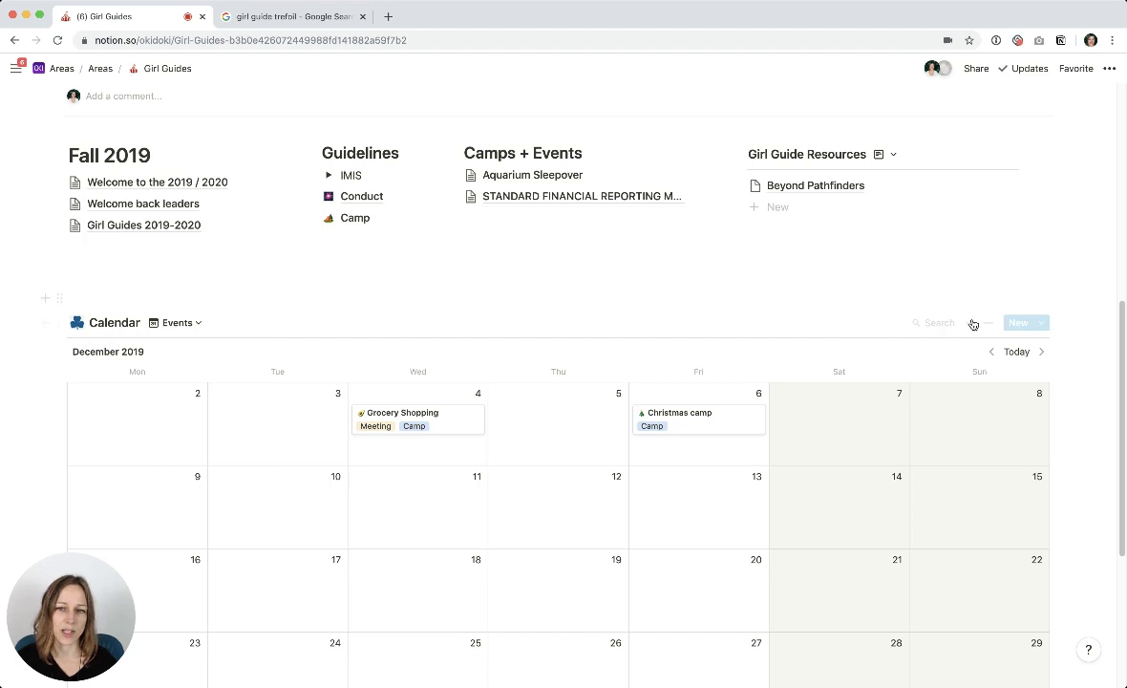
{"action": "left_click", "coordinate": [992, 324]}
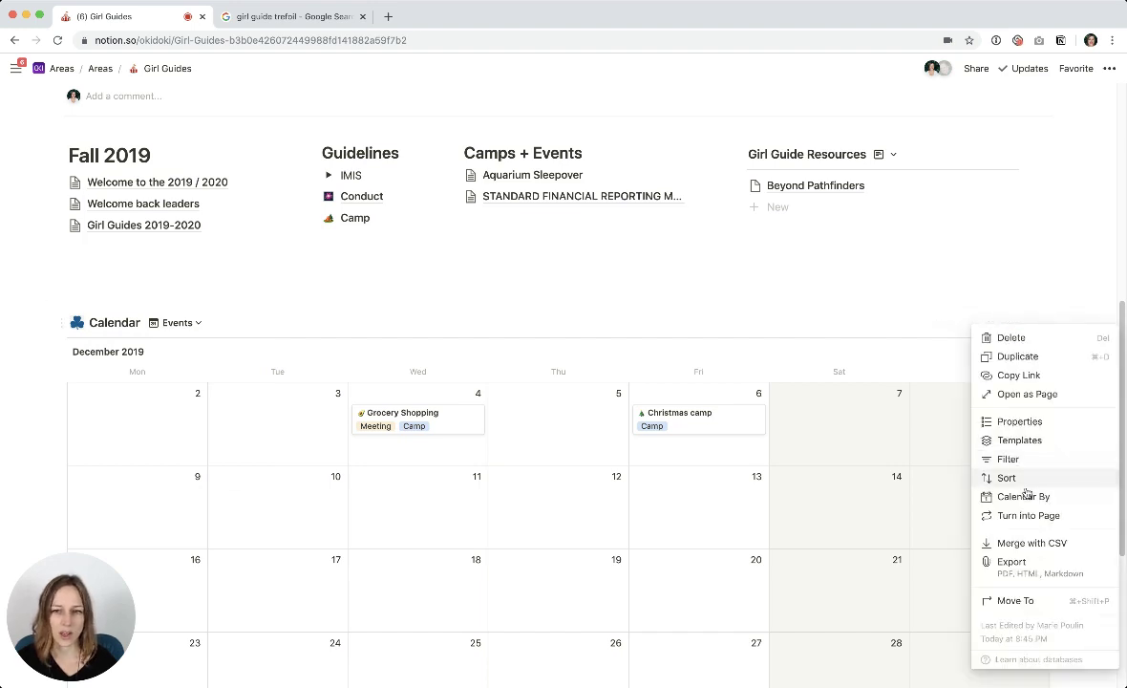
{"action": "left_click", "coordinate": [1019, 498]}
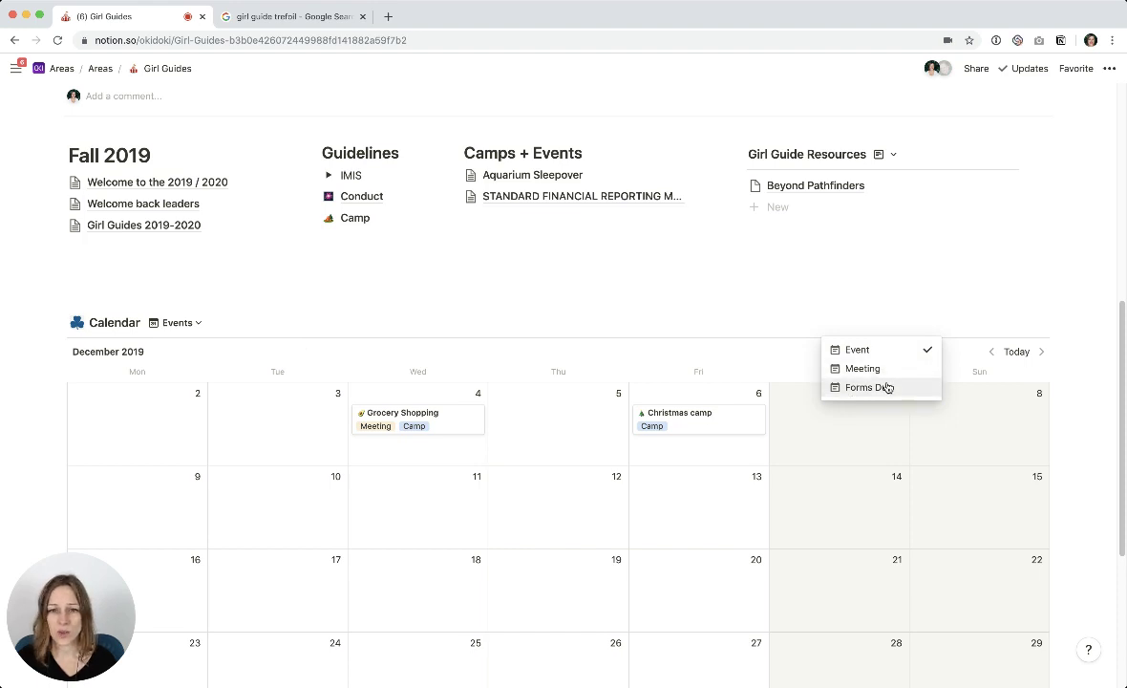
{"action": "left_click", "coordinate": [642, 333]}
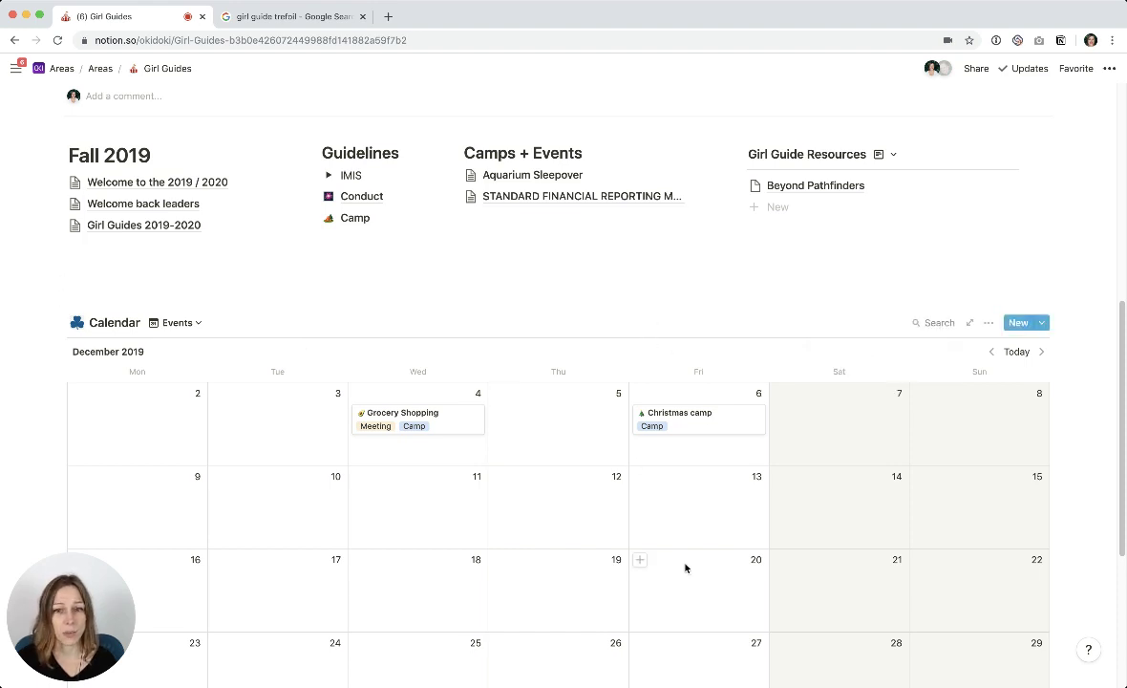